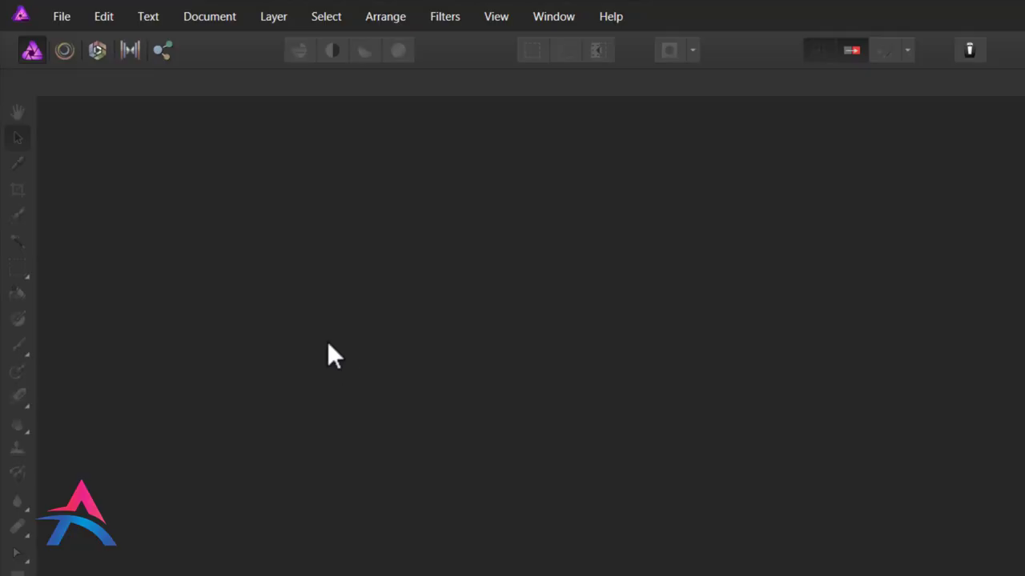
# Step: Open 'Hair model.jpg' from the Pictures folder
pyautogui.click(68, 26)
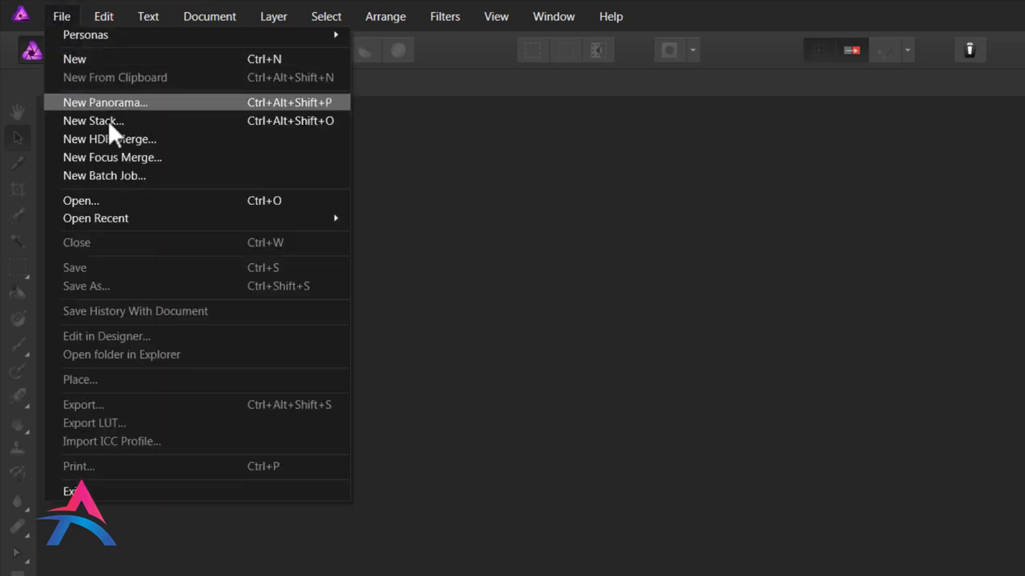
pyautogui.click(112, 202)
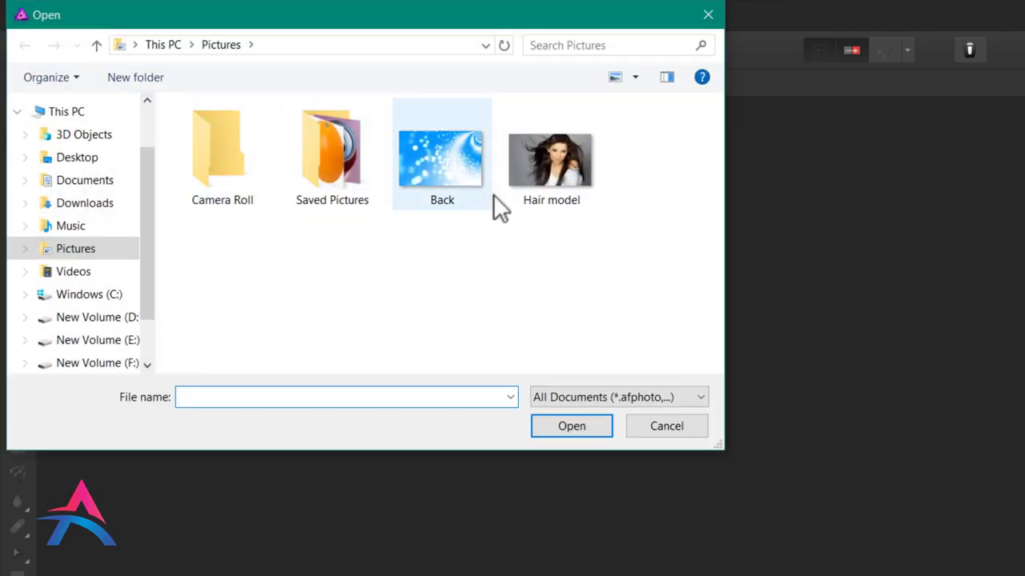
pyautogui.click(565, 192)
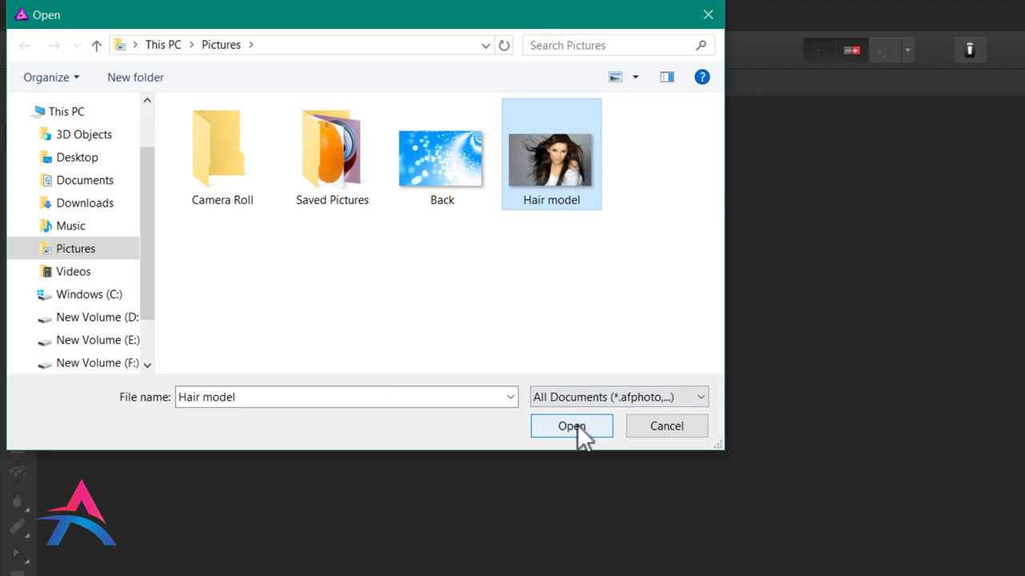
pyautogui.click(573, 424)
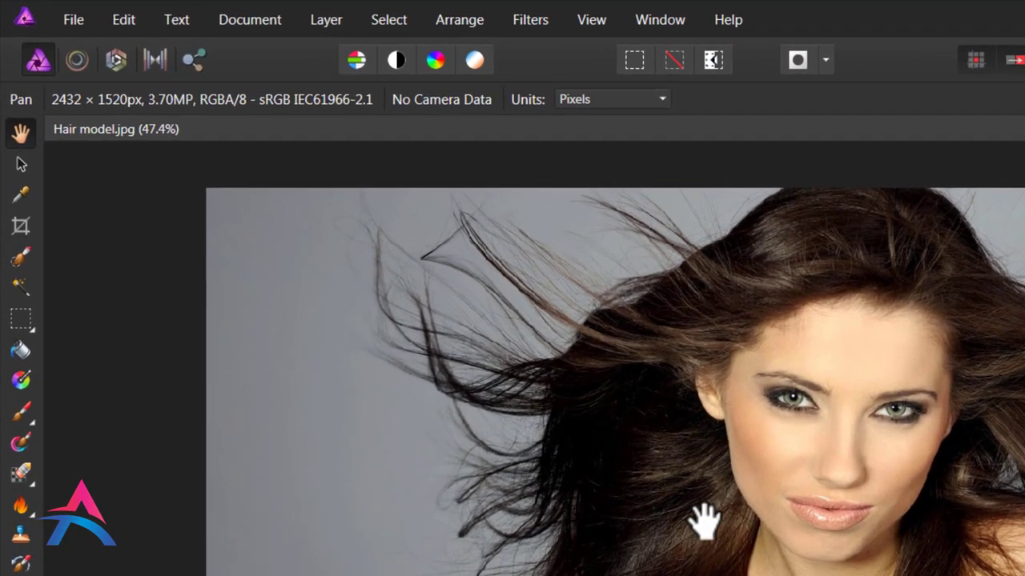
# Step: Brush-select the model's hair, face, neck and shirt, excluding the grey backdrop
pyautogui.click(22, 258)
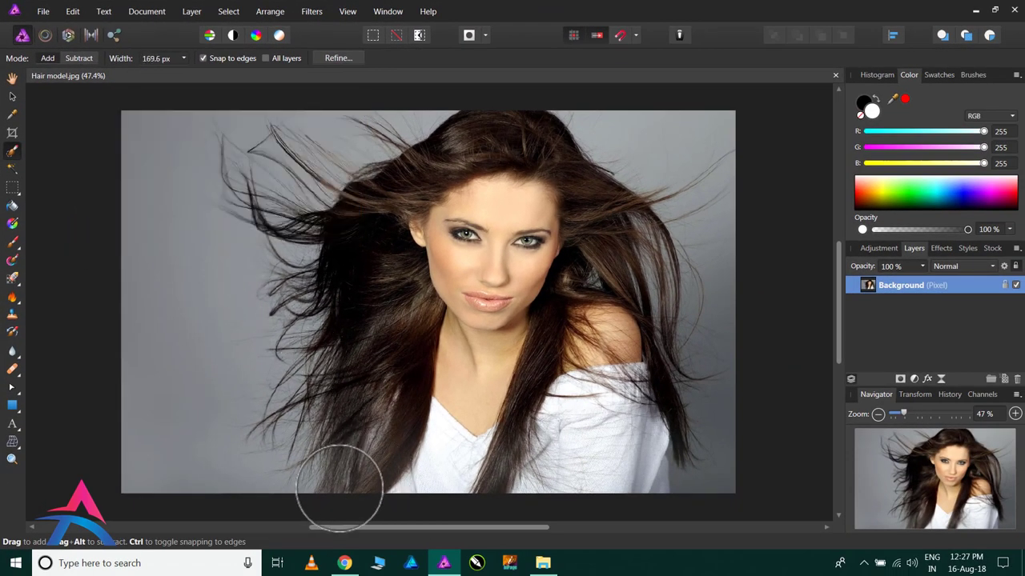
pyautogui.moveTo(373, 321)
pyautogui.mouseDown()
pyautogui.moveTo(476, 151)
pyautogui.moveTo(575, 202)
pyautogui.mouseUp()
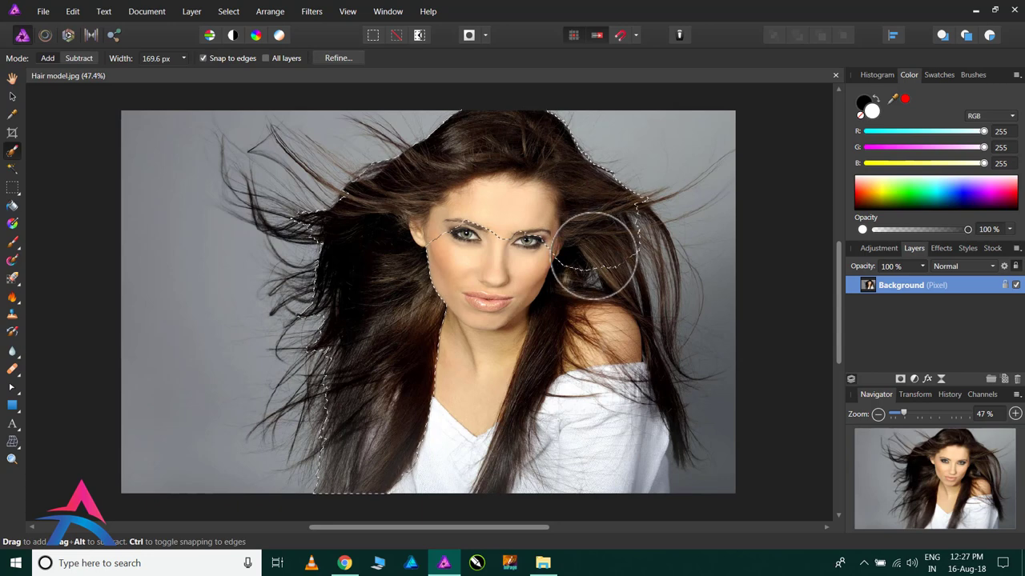
pyautogui.moveTo(594, 254)
pyautogui.mouseDown()
pyautogui.moveTo(469, 309)
pyautogui.moveTo(451, 344)
pyautogui.moveTo(561, 309)
pyautogui.moveTo(601, 340)
pyautogui.moveTo(630, 472)
pyautogui.mouseUp()
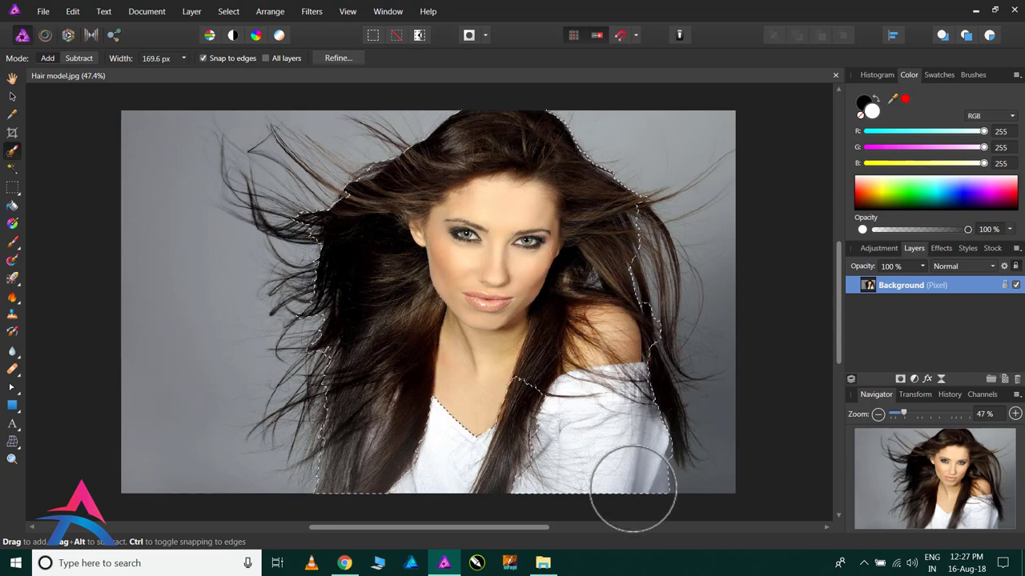
pyautogui.moveTo(504, 465); pyautogui.dragTo(433, 436)
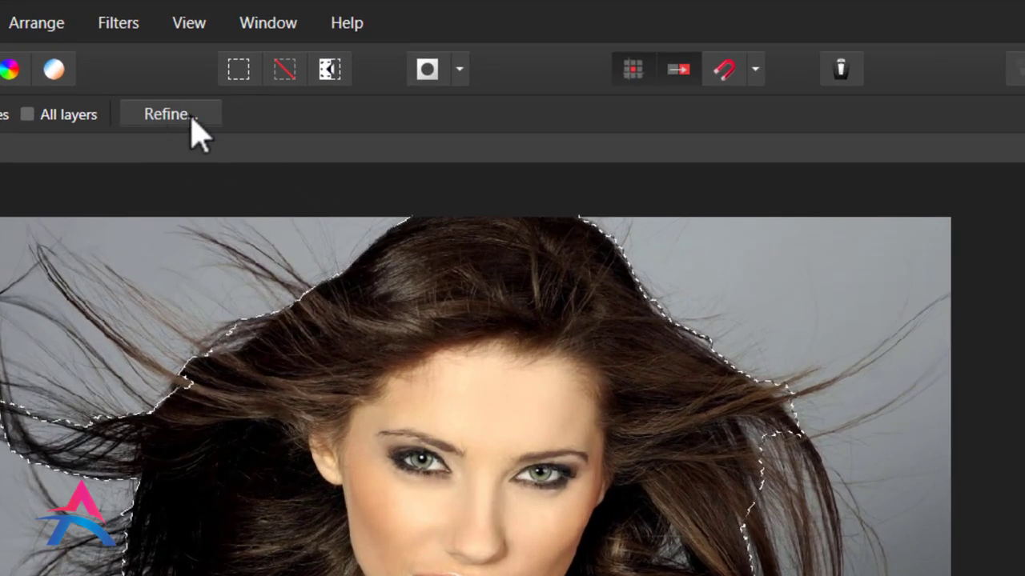
# Step: Open Refine Selection with Overlay preview and set Feather to 0.5 px
pyautogui.click(188, 118)
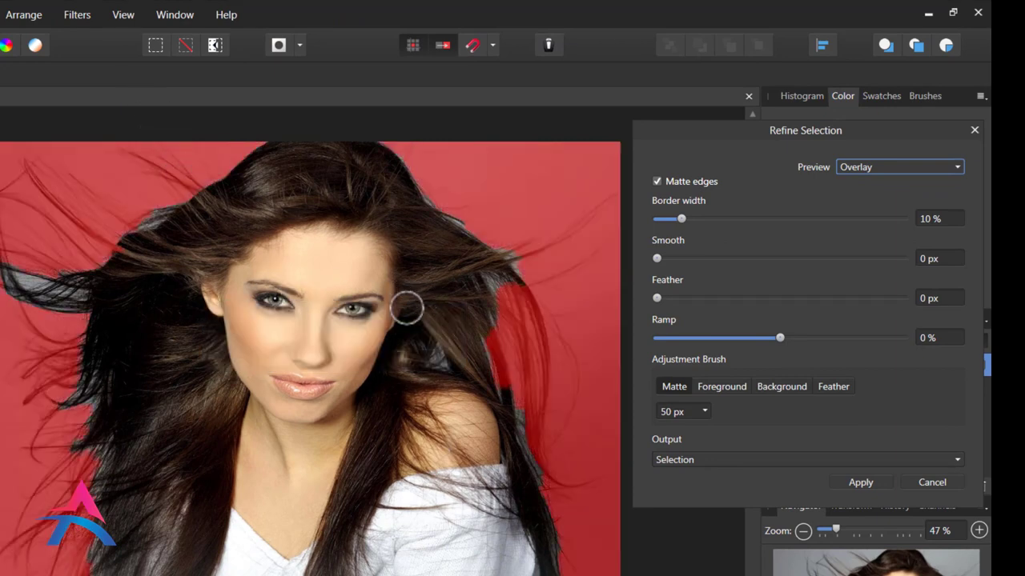
pyautogui.moveTo(951, 296); pyautogui.dragTo(907, 293)
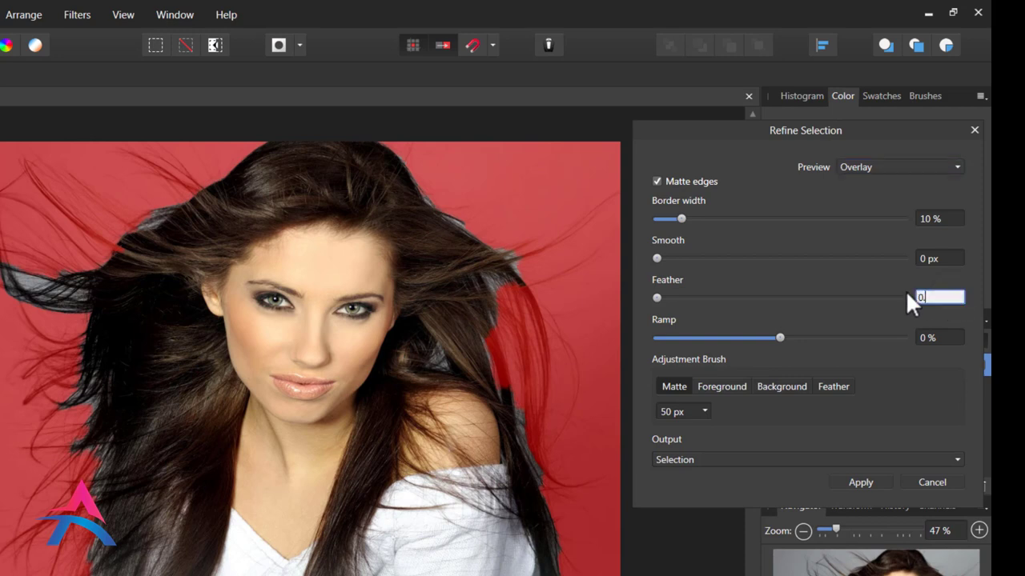
pyautogui.write('.5')
pyautogui.press('Return')
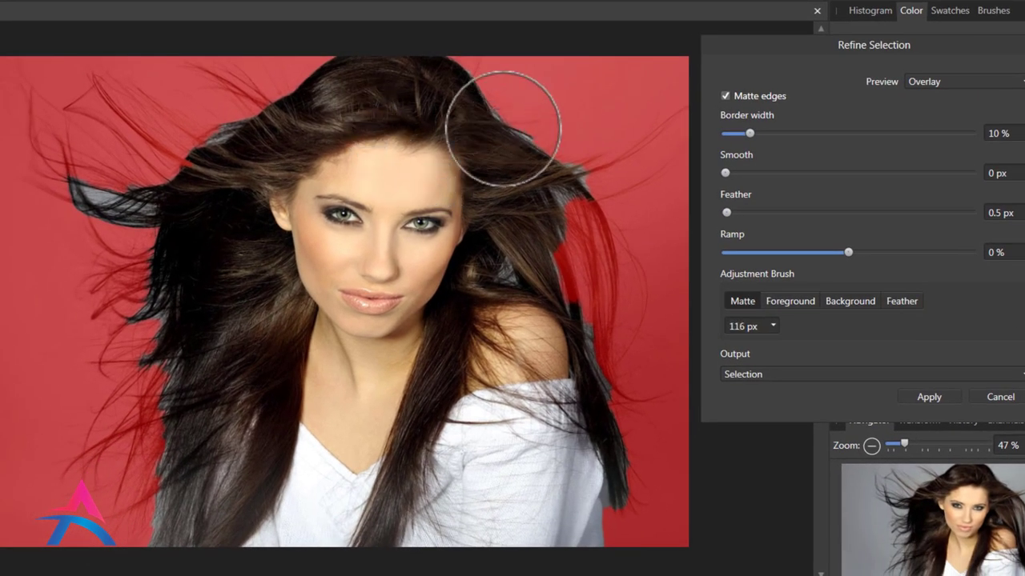
# Step: Resize the matte brush to about 140 px and paint over the left-side flyaway strands
pyautogui.moveTo(503, 128)
pyautogui.mouseDown()
pyautogui.moveTo(245, 110)
pyautogui.moveTo(256, 108)
pyautogui.moveTo(243, 88)
pyautogui.moveTo(194, 56)
pyautogui.mouseUp()
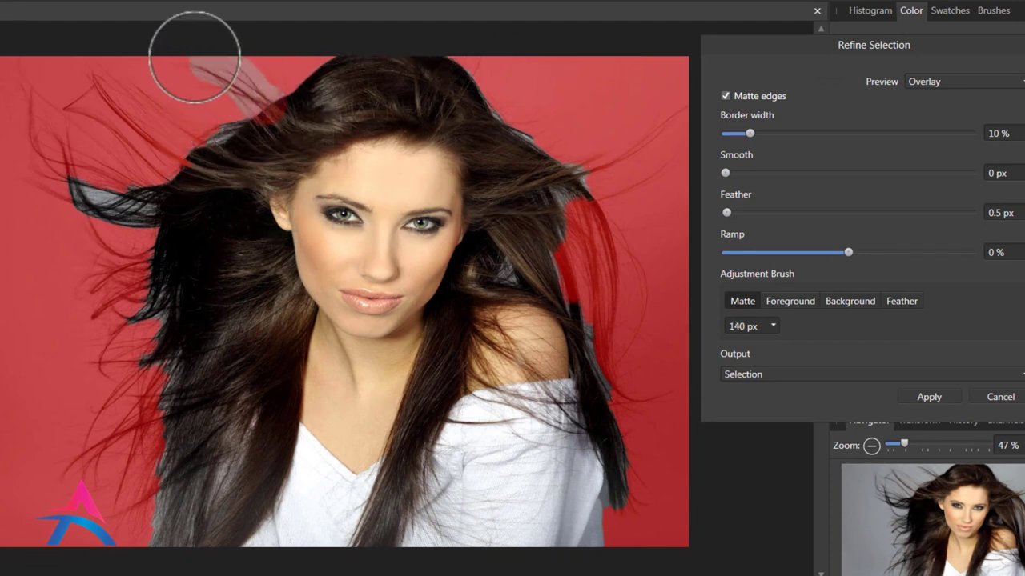
pyautogui.moveTo(248, 78)
pyautogui.mouseDown()
pyautogui.moveTo(235, 131)
pyautogui.moveTo(201, 137)
pyautogui.moveTo(91, 73)
pyautogui.moveTo(149, 142)
pyautogui.moveTo(199, 165)
pyautogui.moveTo(110, 131)
pyautogui.moveTo(82, 90)
pyautogui.moveTo(68, 104)
pyautogui.moveTo(32, 84)
pyautogui.mouseUp()
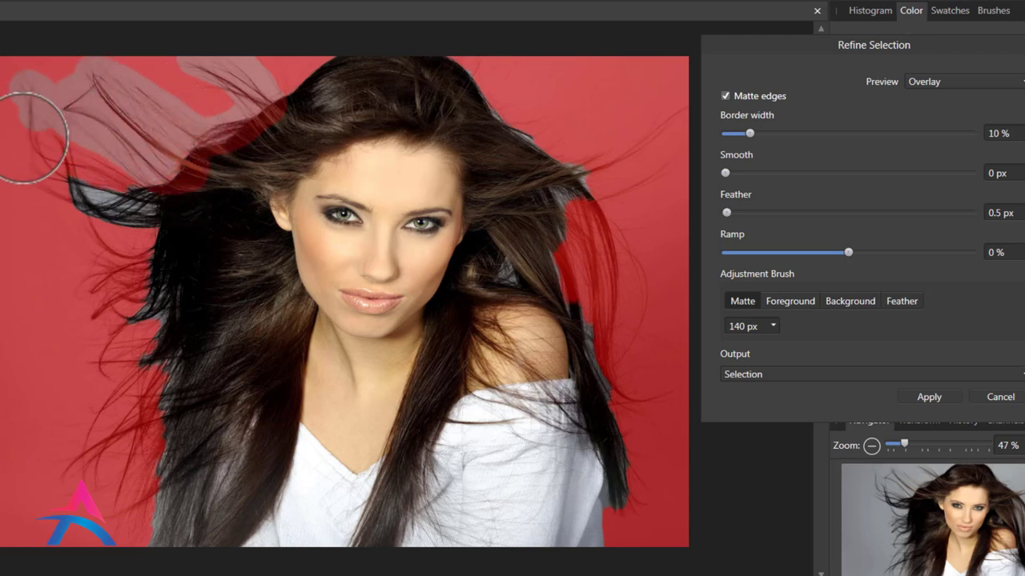
pyautogui.moveTo(32, 138)
pyautogui.mouseDown()
pyautogui.moveTo(57, 142)
pyautogui.moveTo(57, 125)
pyautogui.moveTo(75, 183)
pyautogui.moveTo(62, 196)
pyautogui.moveTo(160, 217)
pyautogui.moveTo(103, 165)
pyautogui.moveTo(166, 224)
pyautogui.moveTo(96, 241)
pyautogui.moveTo(75, 293)
pyautogui.moveTo(153, 273)
pyautogui.moveTo(104, 320)
pyautogui.moveTo(144, 320)
pyautogui.moveTo(96, 377)
pyautogui.moveTo(160, 360)
pyautogui.moveTo(101, 407)
pyautogui.moveTo(160, 384)
pyautogui.moveTo(74, 472)
pyautogui.moveTo(103, 473)
pyautogui.moveTo(149, 427)
pyautogui.moveTo(110, 512)
pyautogui.mouseUp()
pyautogui.moveTo(162, 435)
pyautogui.mouseDown()
pyautogui.moveTo(183, 473)
pyautogui.moveTo(152, 551)
pyautogui.moveTo(190, 401)
pyautogui.moveTo(176, 240)
pyautogui.moveTo(214, 160)
pyautogui.moveTo(270, 91)
pyautogui.moveTo(361, 41)
pyautogui.moveTo(461, 41)
pyautogui.moveTo(571, 165)
pyautogui.moveTo(640, 146)
pyautogui.moveTo(680, 101)
pyautogui.moveTo(574, 167)
pyautogui.moveTo(618, 187)
pyautogui.moveTo(662, 160)
pyautogui.mouseUp()
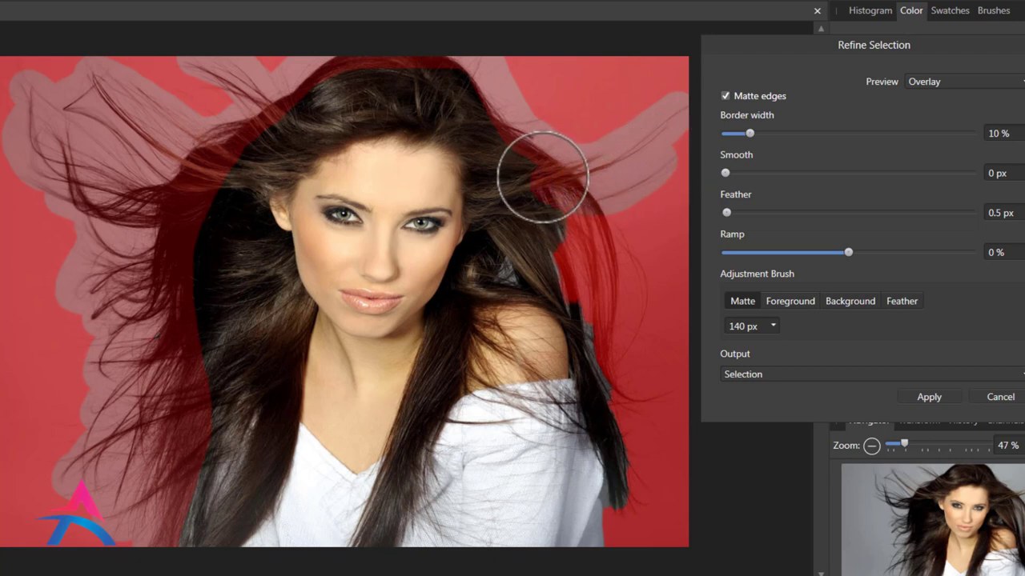
# Step: Matte-paint the right-side hair strands down to the shoulder
pyautogui.moveTo(543, 177)
pyautogui.mouseDown()
pyautogui.moveTo(566, 267)
pyautogui.moveTo(632, 283)
pyautogui.moveTo(620, 370)
pyautogui.mouseUp()
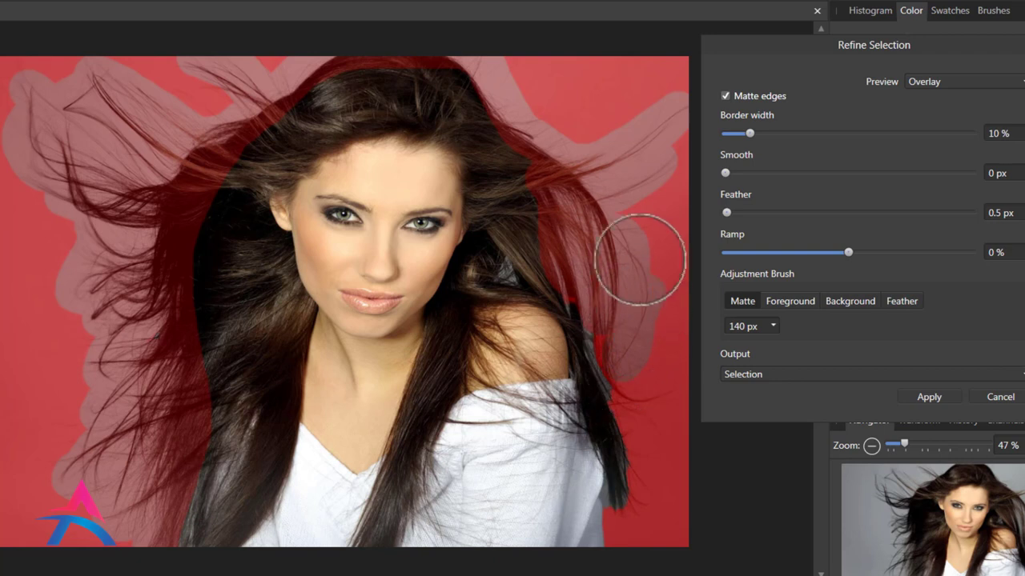
pyautogui.moveTo(640, 260)
pyautogui.mouseDown()
pyautogui.moveTo(613, 256)
pyautogui.moveTo(620, 389)
pyautogui.moveTo(672, 397)
pyautogui.mouseUp()
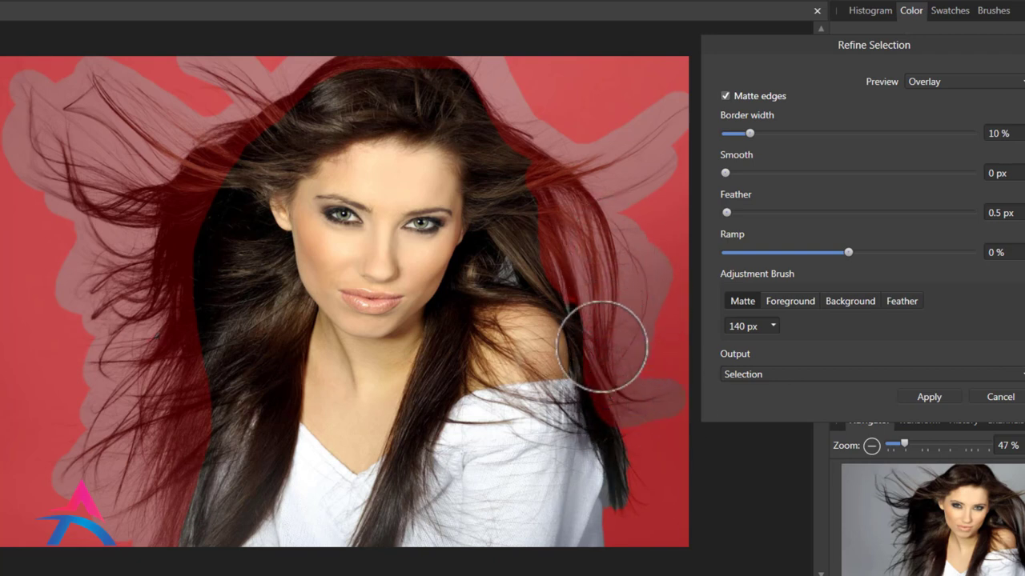
pyautogui.moveTo(604, 389); pyautogui.dragTo(626, 510)
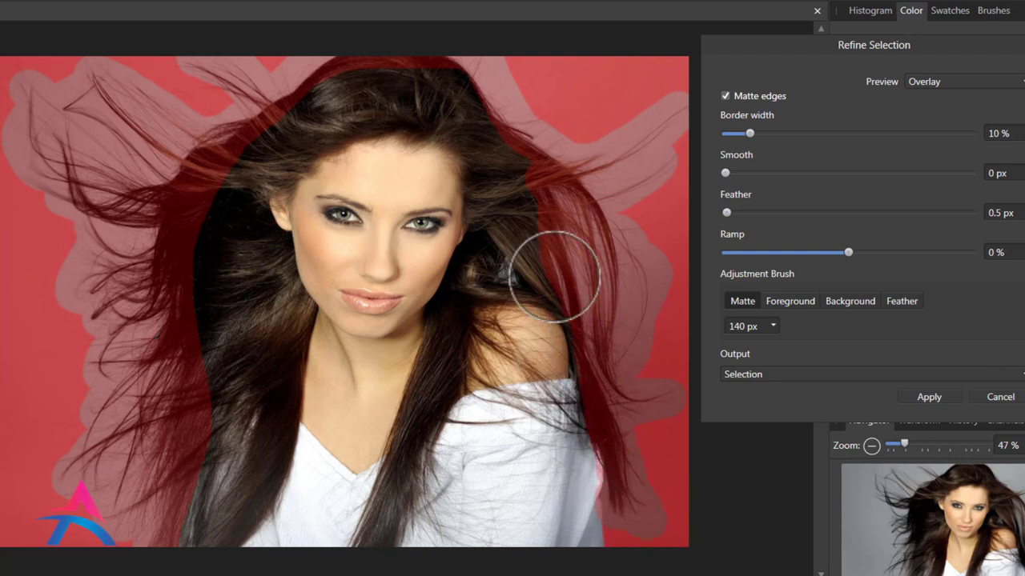
pyautogui.moveTo(554, 276); pyautogui.dragTo(510, 264)
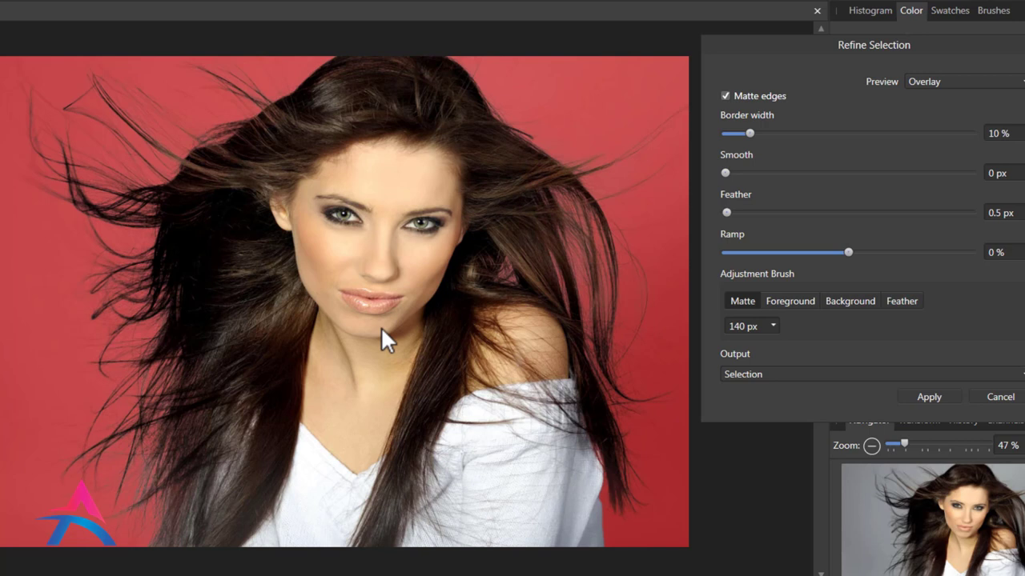
# Step: Keep the refinement output as Selection and apply it
pyautogui.click(751, 377)
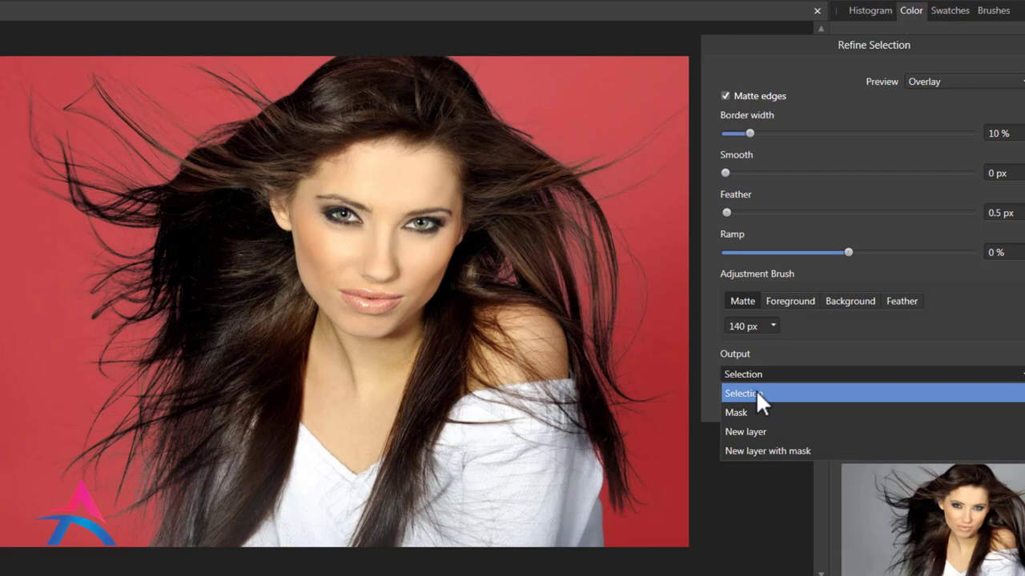
pyautogui.click(757, 392)
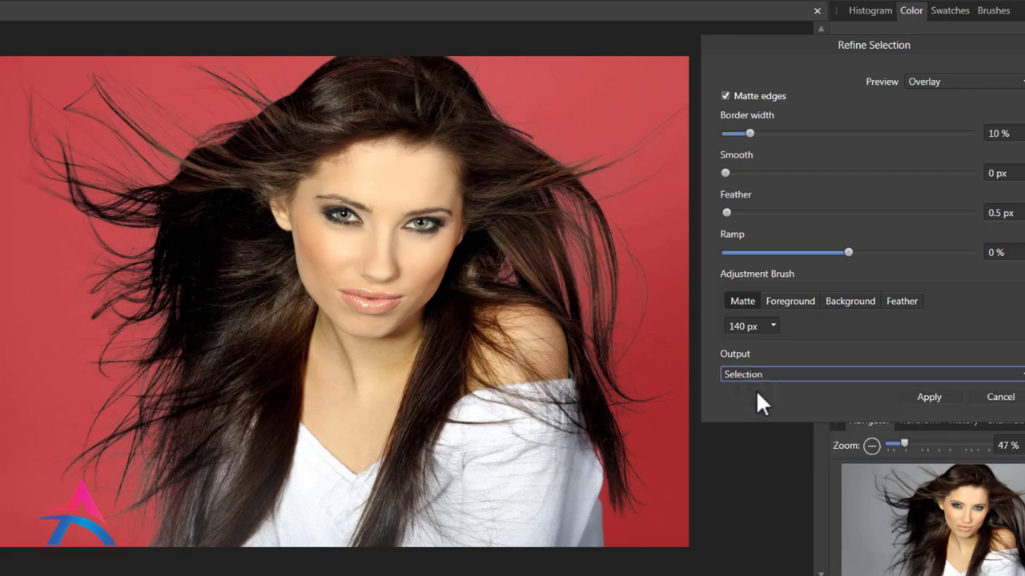
pyautogui.click(929, 398)
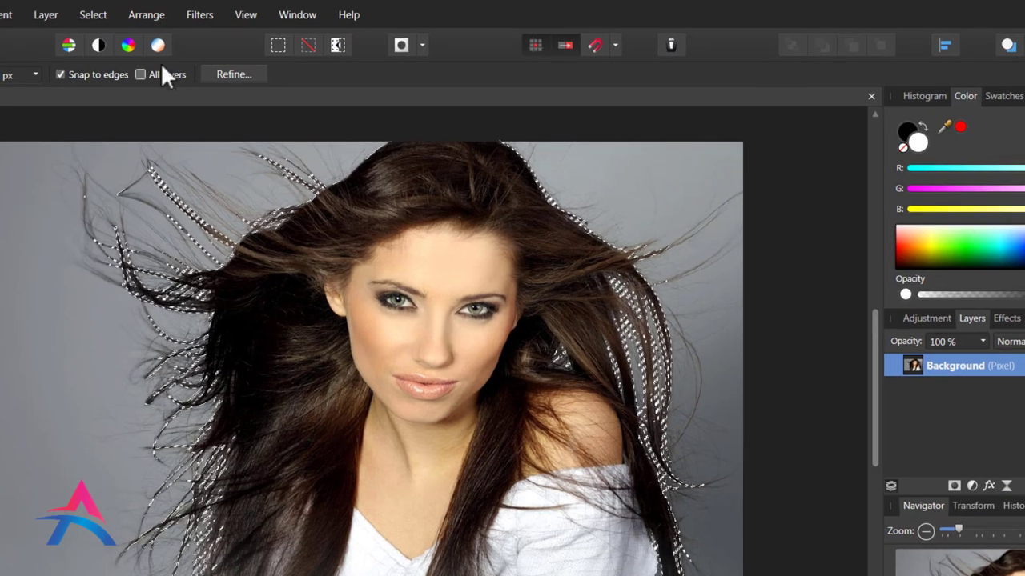
# Step: Feather the hair selection with a 0.5 px radius
pyautogui.click(106, 15)
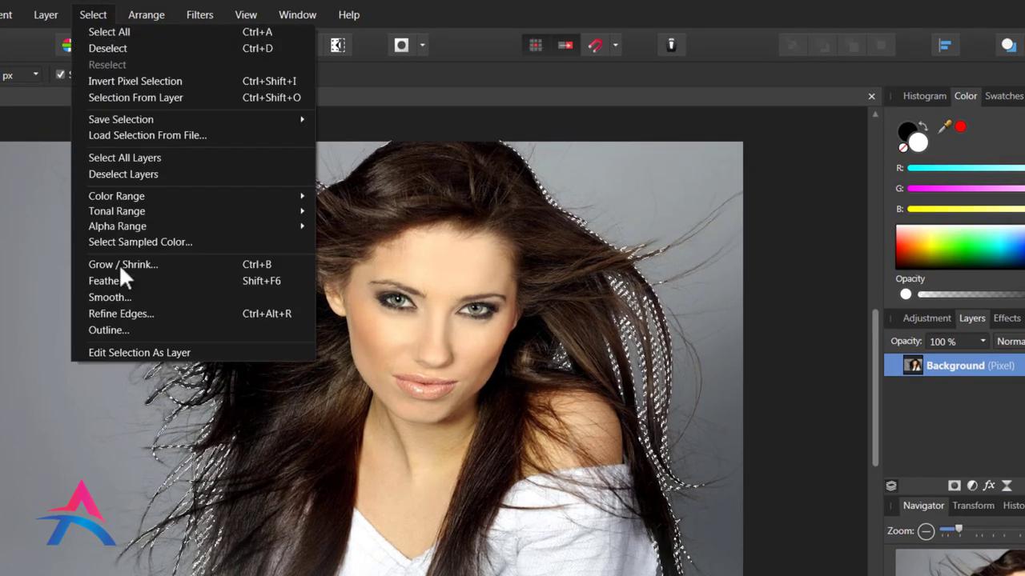
pyautogui.click(145, 282)
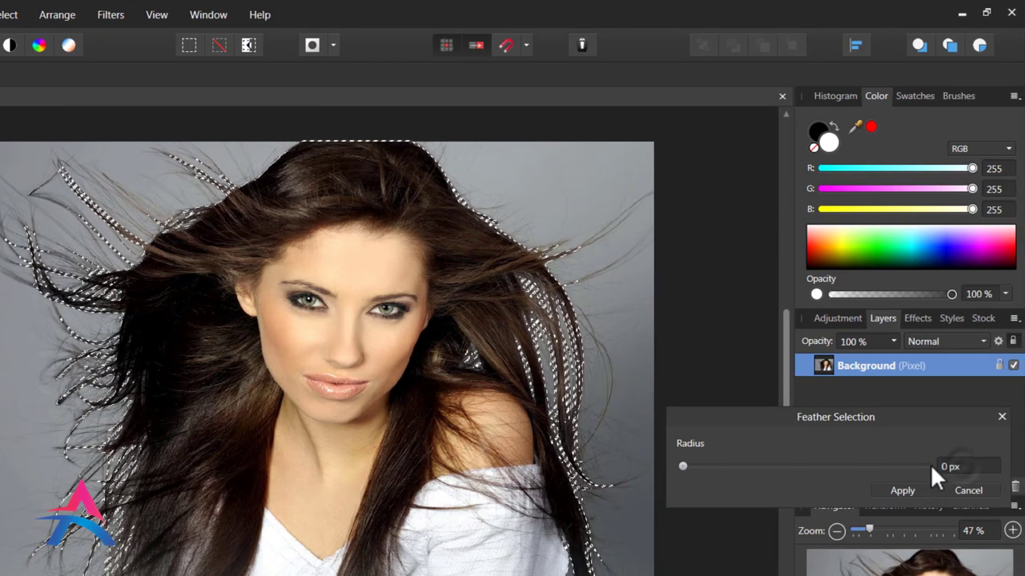
pyautogui.click(933, 466)
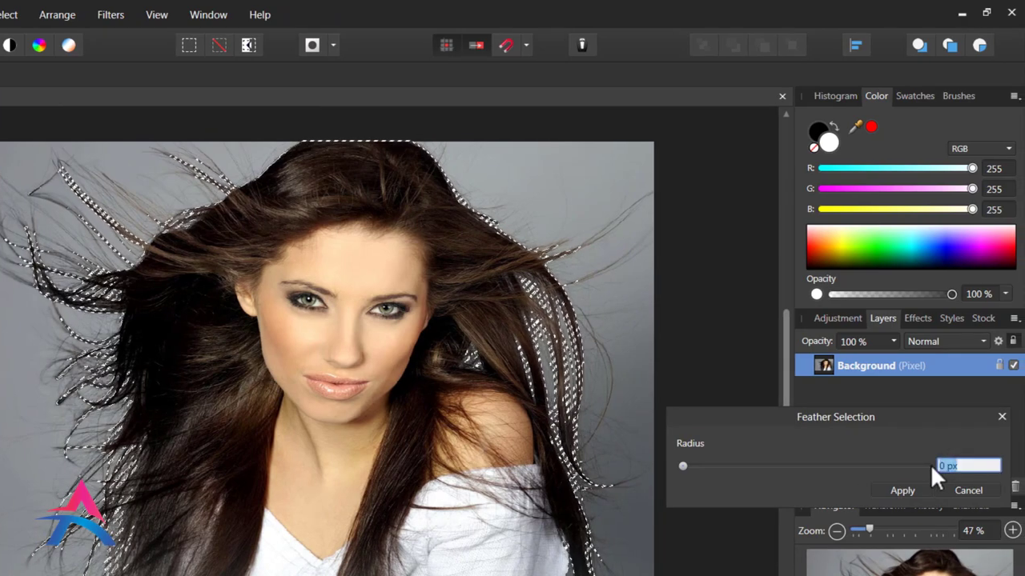
pyautogui.write('0.5')
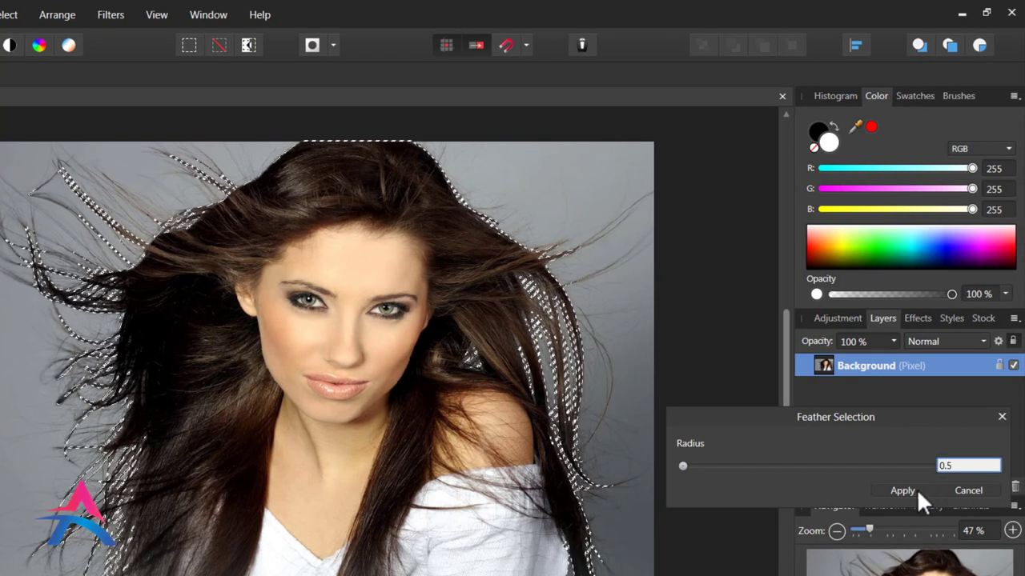
pyautogui.click(915, 490)
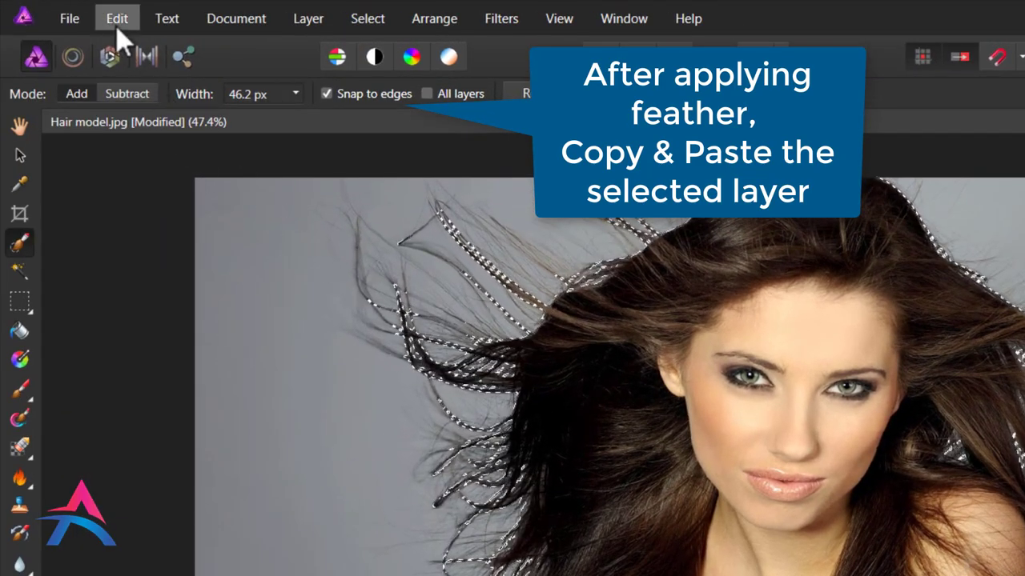
# Step: Copy the selected model and paste her onto her own layer
pyautogui.click(116, 27)
pyautogui.click(125, 108)
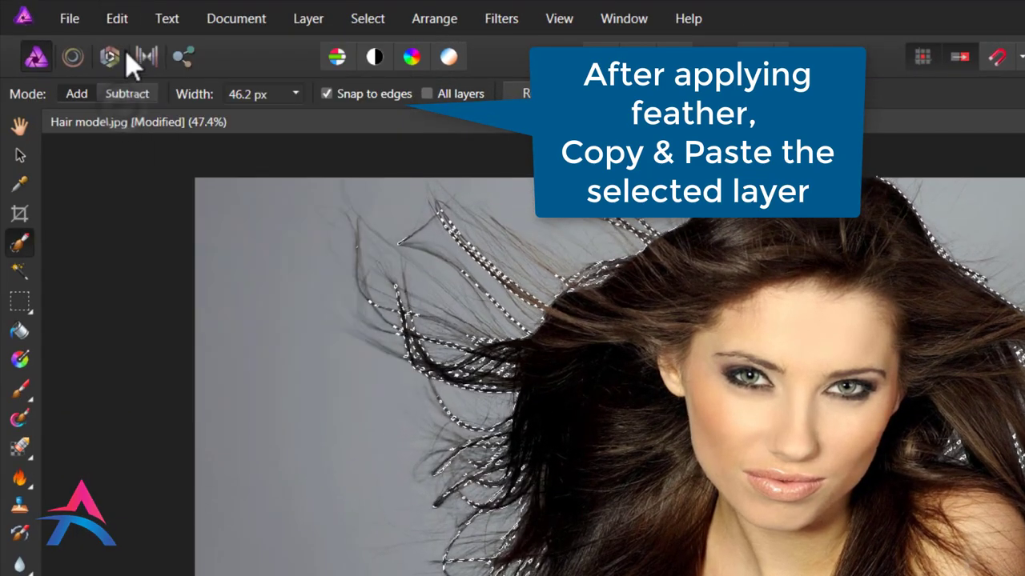
pyautogui.click(125, 16)
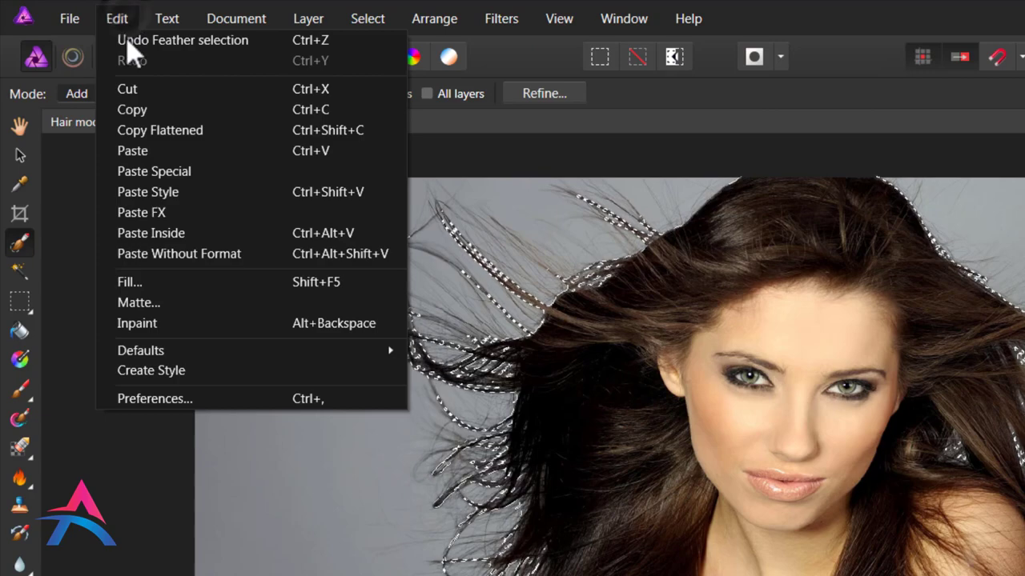
pyautogui.click(137, 154)
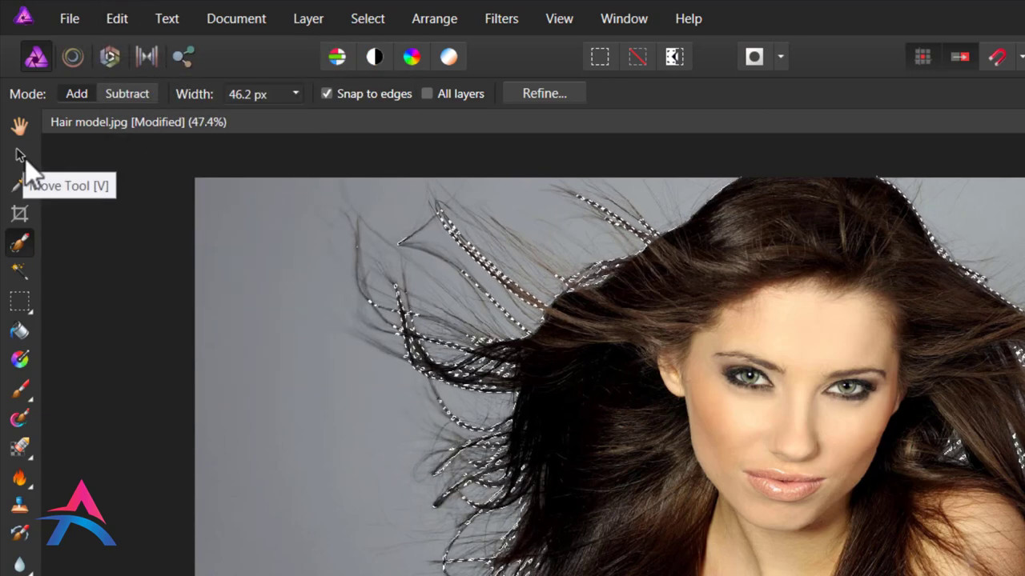
# Step: Deselect with Ctrl+D and hide the original grey-backdrop layer
pyautogui.click(14, 302)
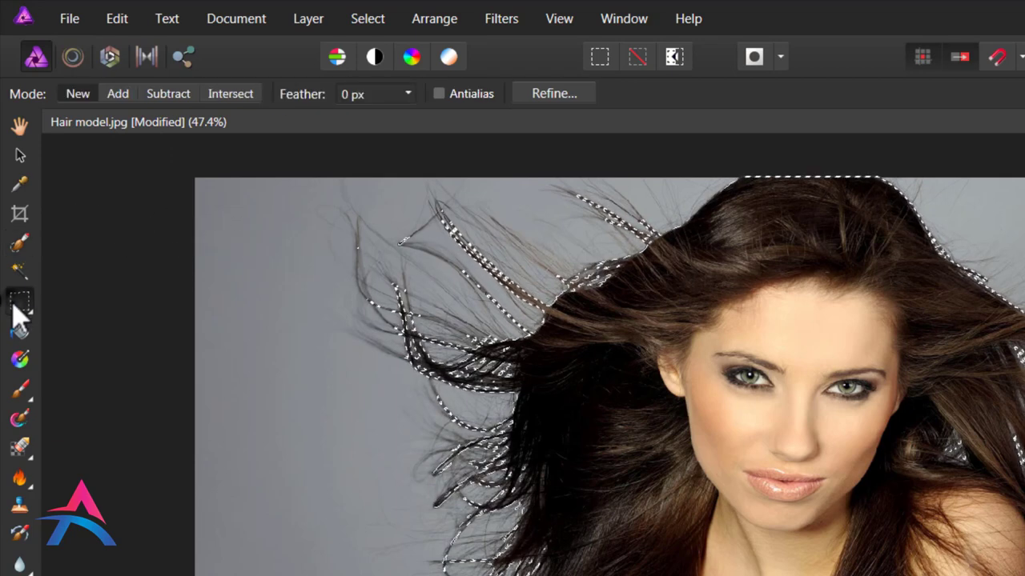
pyautogui.hotkey('ctrl', 'd')
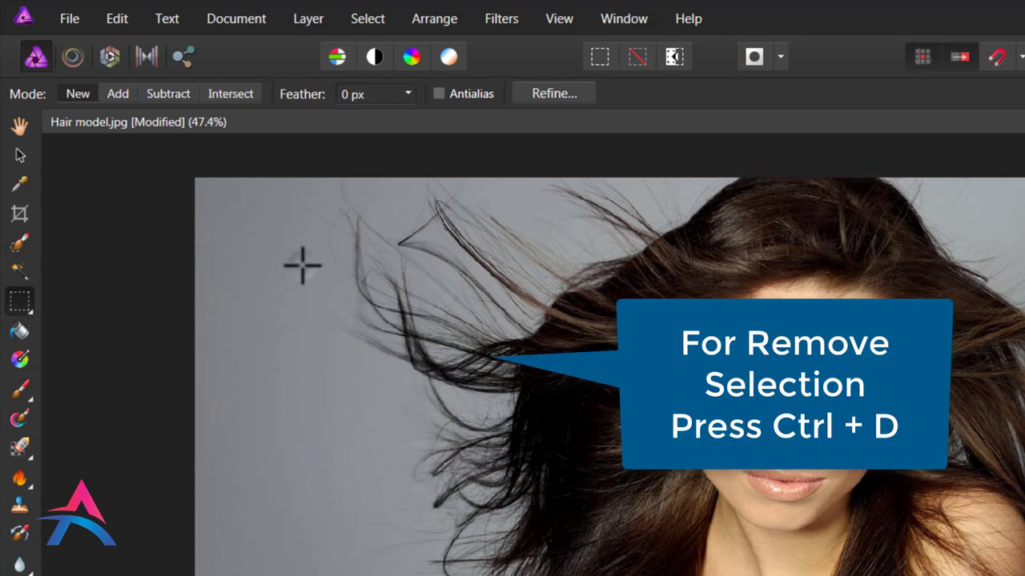
pyautogui.click(20, 156)
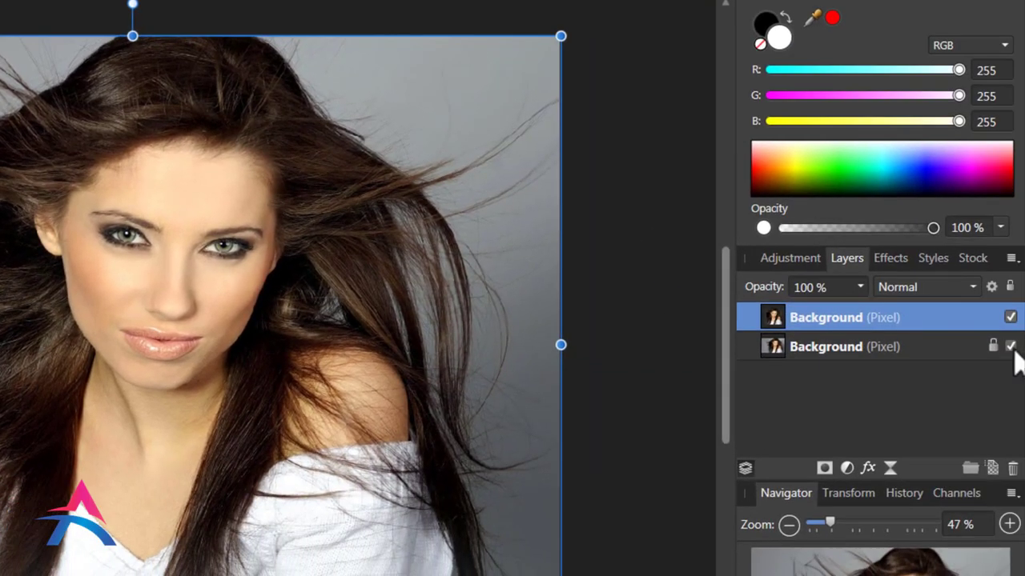
pyautogui.click(1011, 347)
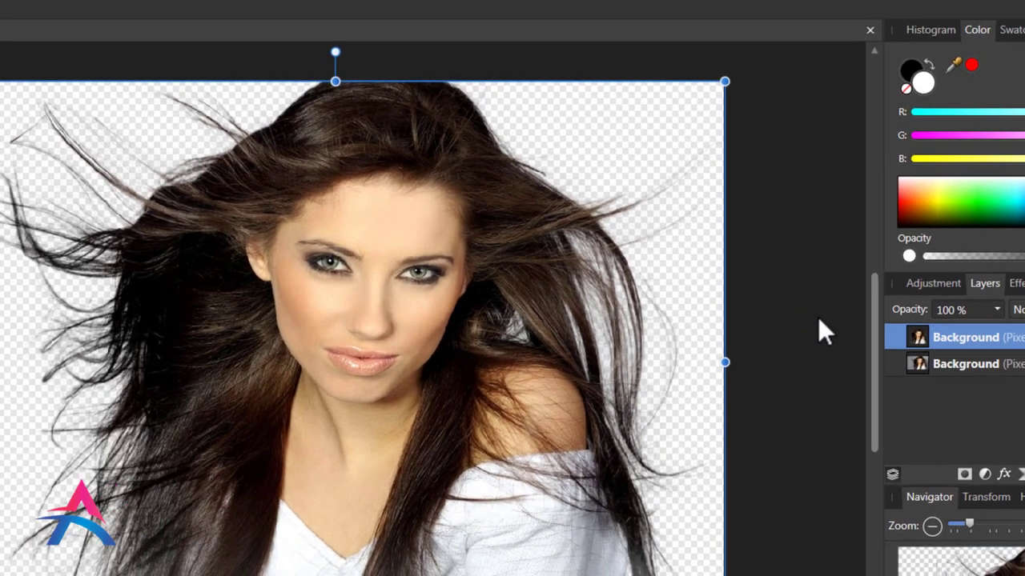
pyautogui.click(818, 324)
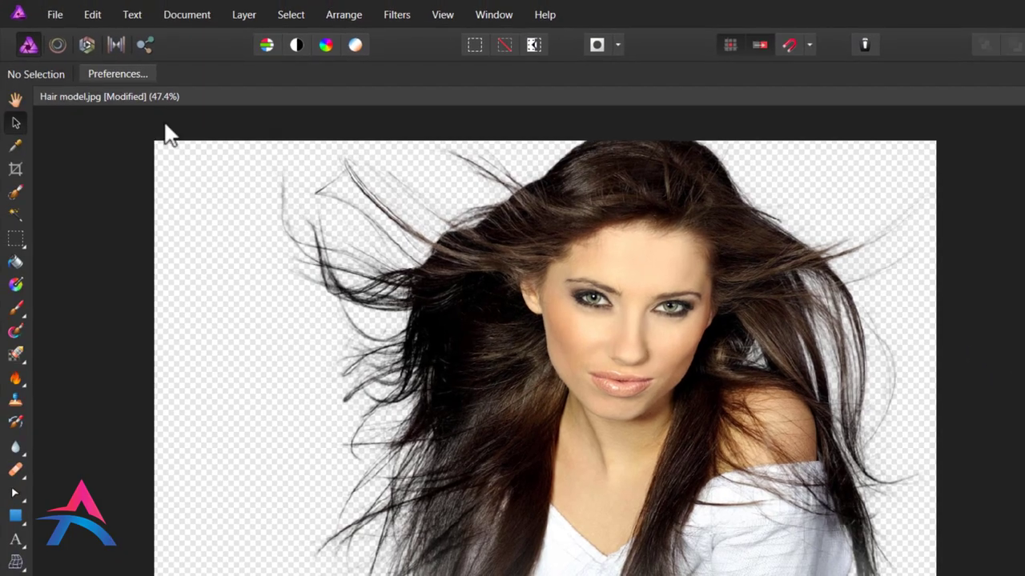
# Step: Place the blue bokeh image 'Back' into the document
pyautogui.click(56, 16)
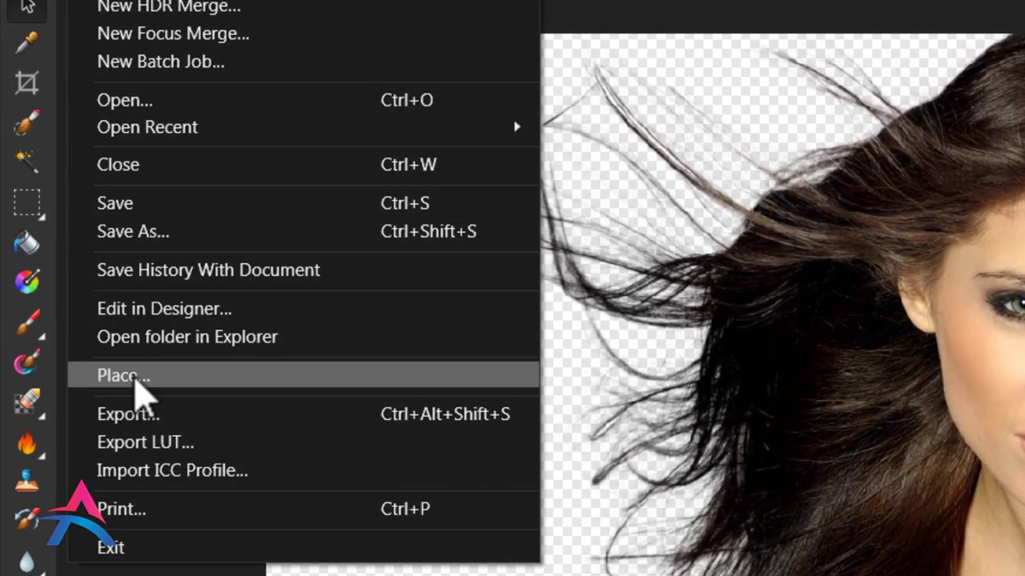
pyautogui.click(135, 382)
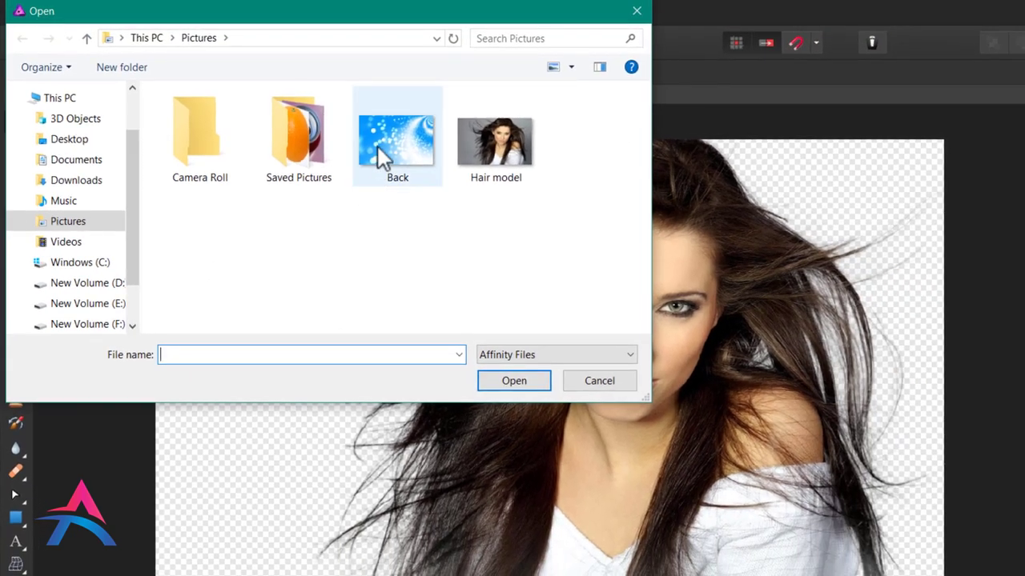
pyautogui.click(377, 144)
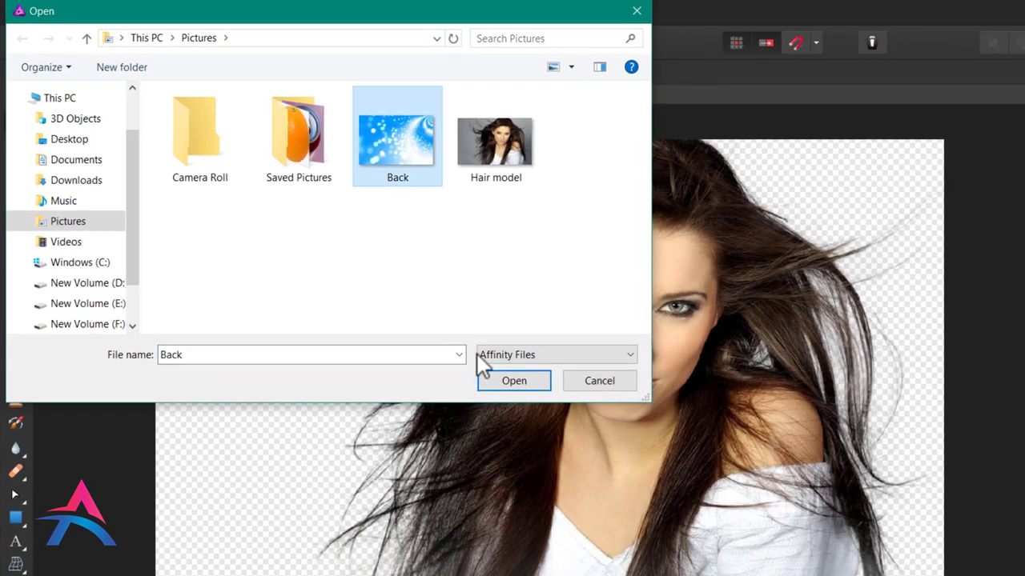
pyautogui.click(495, 391)
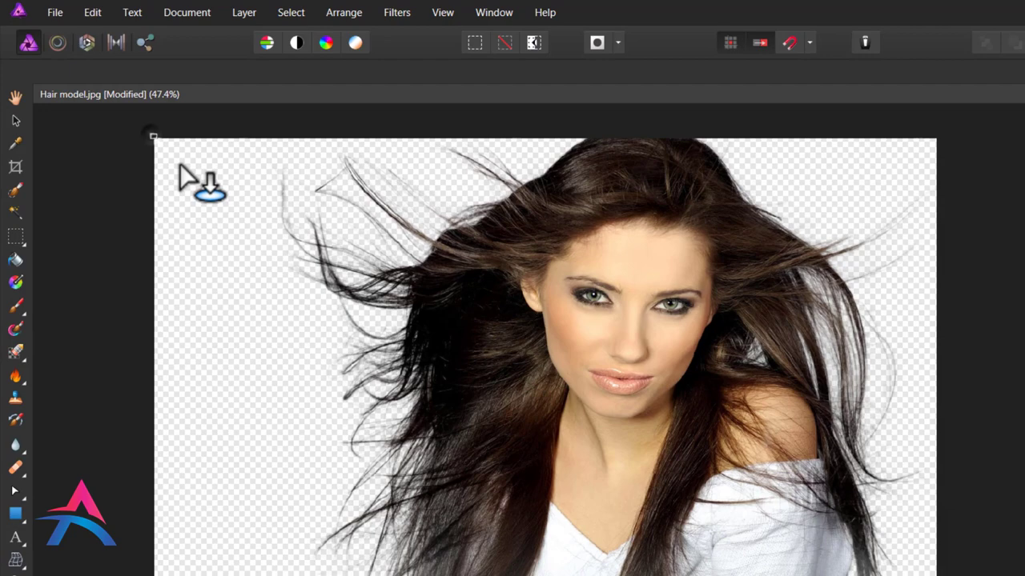
# Step: Stretch the Back image over the whole canvas and move it beneath the cut-out model
pyautogui.moveTo(156, 142); pyautogui.dragTo(695, 422)
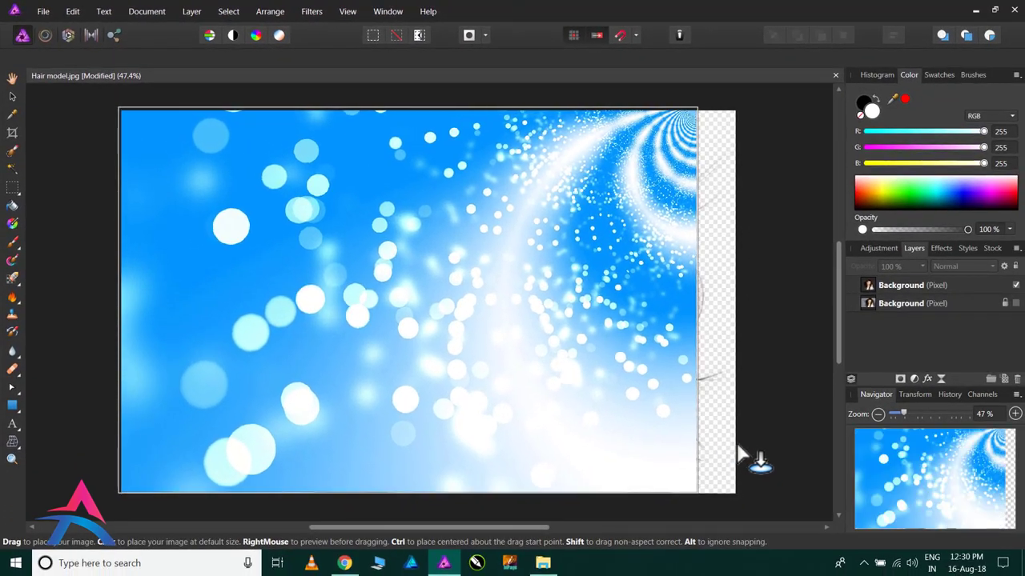
pyautogui.moveTo(694, 422); pyautogui.dragTo(738, 441)
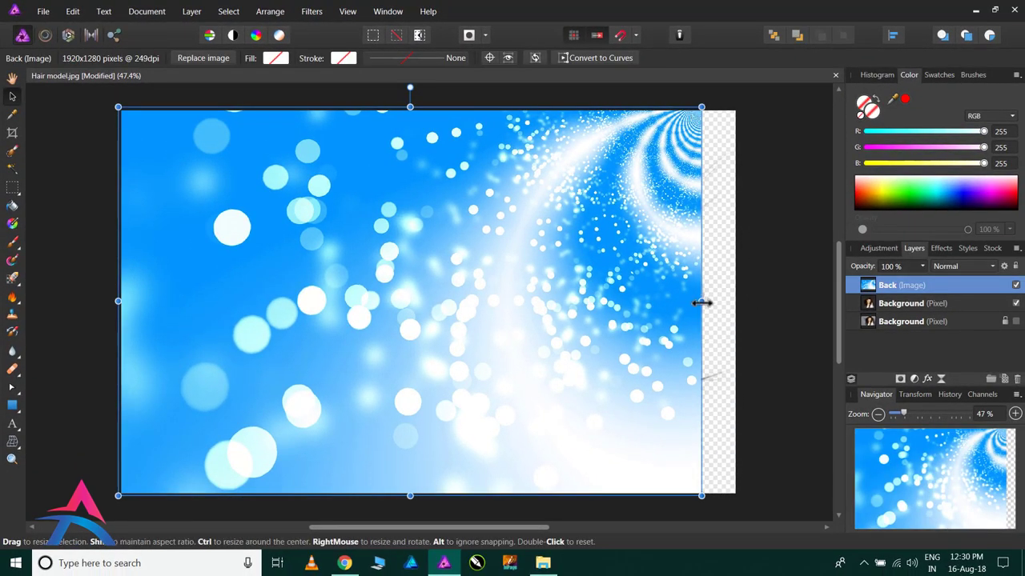
pyautogui.moveTo(702, 302); pyautogui.dragTo(738, 302)
pyautogui.moveTo(638, 308); pyautogui.dragTo(639, 309)
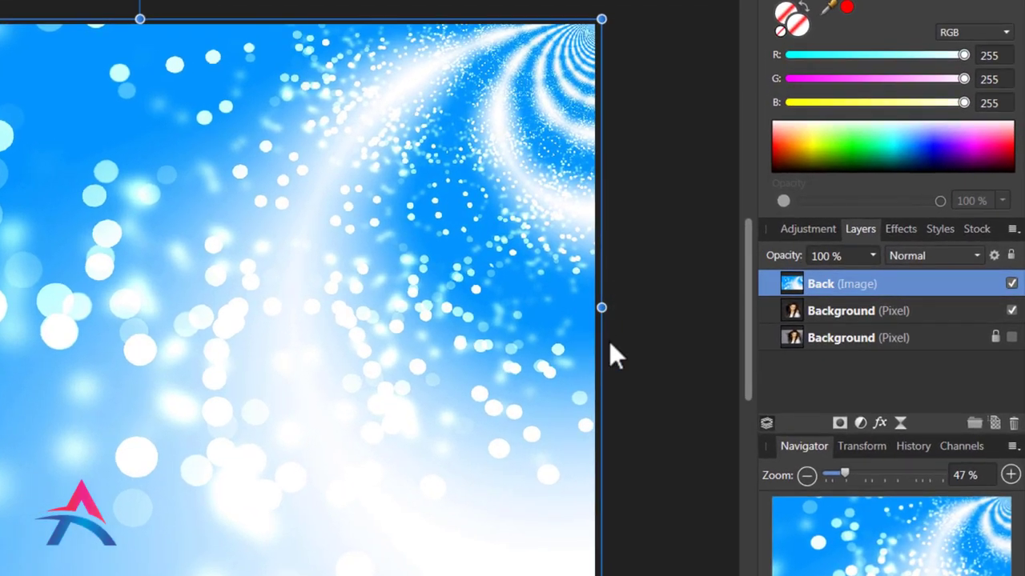
pyautogui.moveTo(800, 283); pyautogui.dragTo(797, 319)
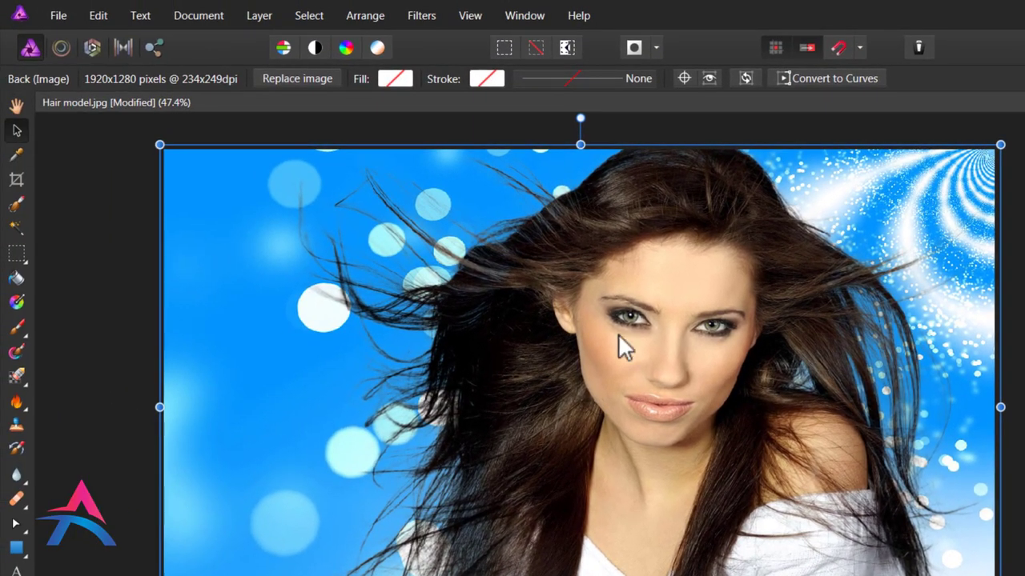
# Step: Select the cut-out model layer and apply Haze Removal with raised Strength
pyautogui.click(52, 149)
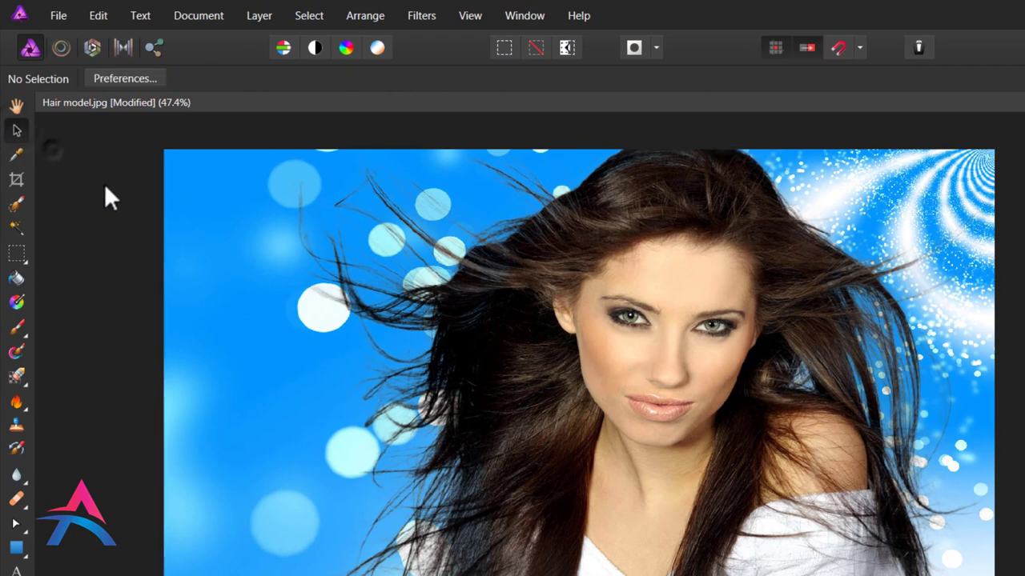
pyautogui.click(656, 280)
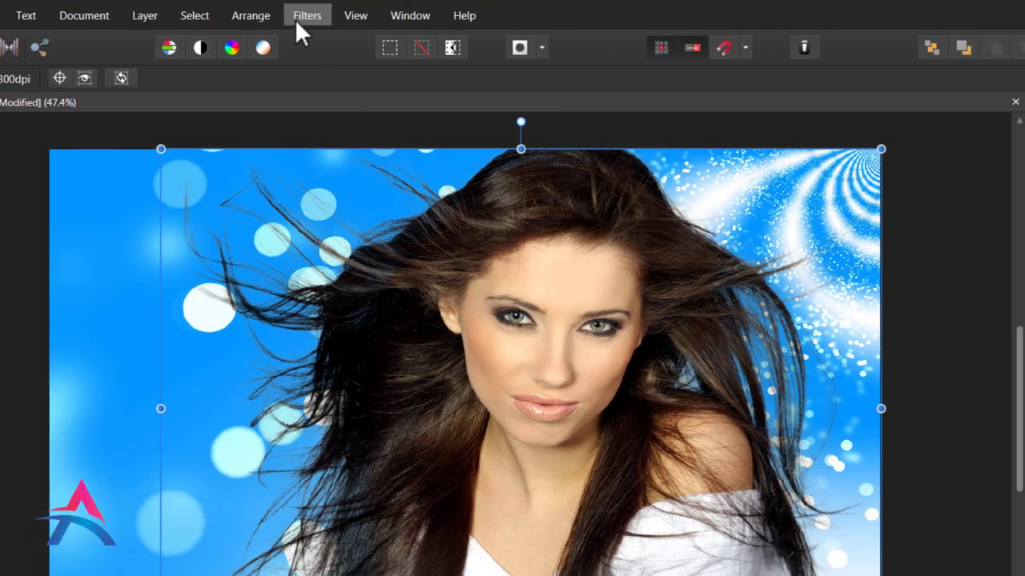
pyautogui.click(421, 15)
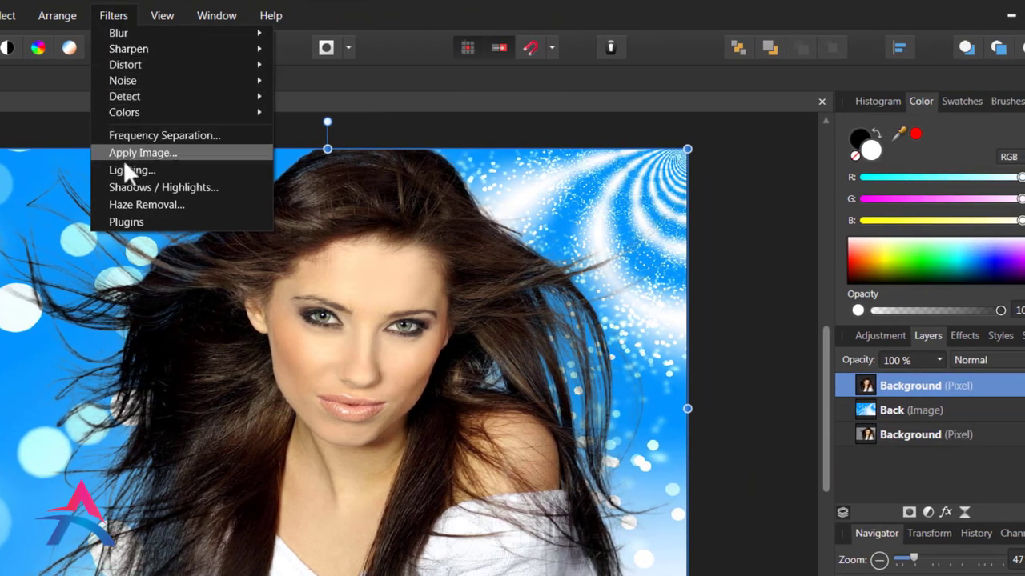
pyautogui.click(170, 205)
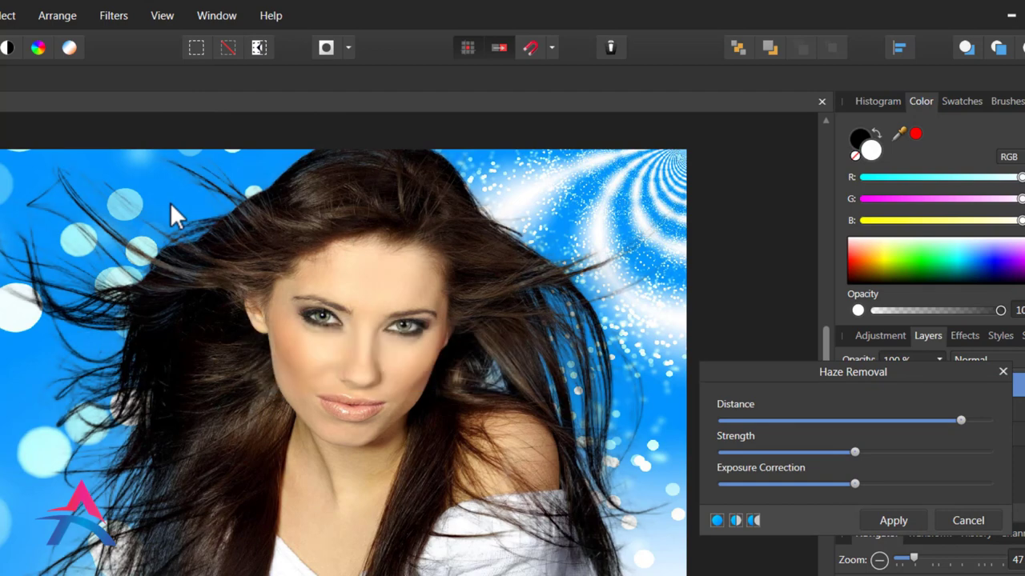
pyautogui.moveTo(736, 370); pyautogui.dragTo(478, 346)
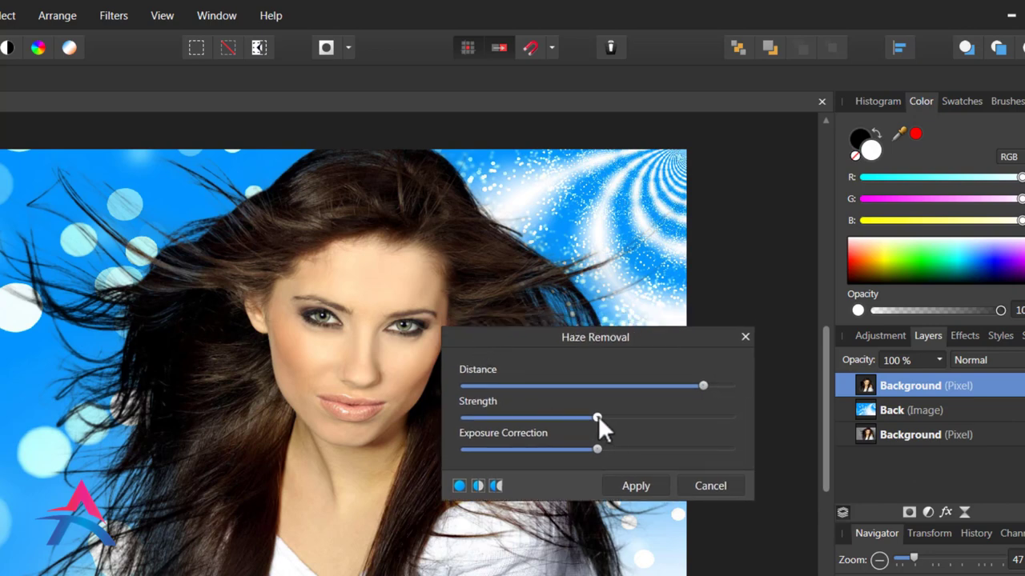
pyautogui.moveTo(598, 417); pyautogui.dragTo(675, 418)
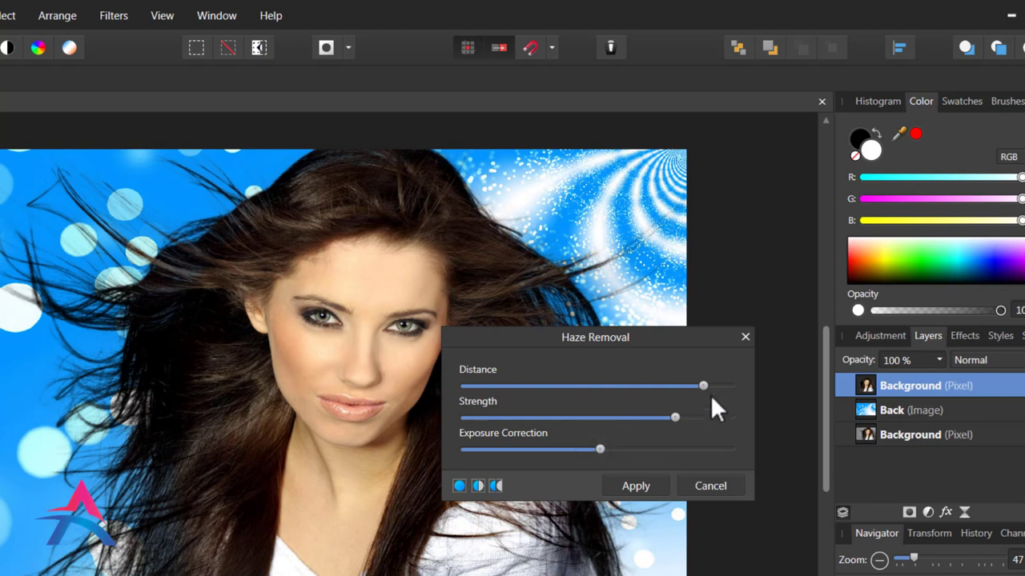
pyautogui.click(636, 486)
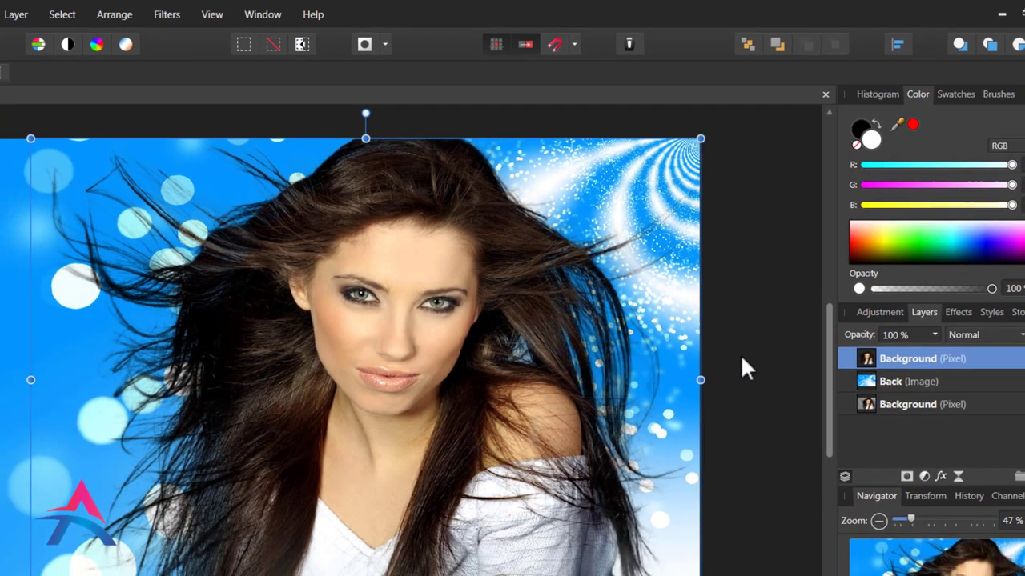
pyautogui.click(740, 354)
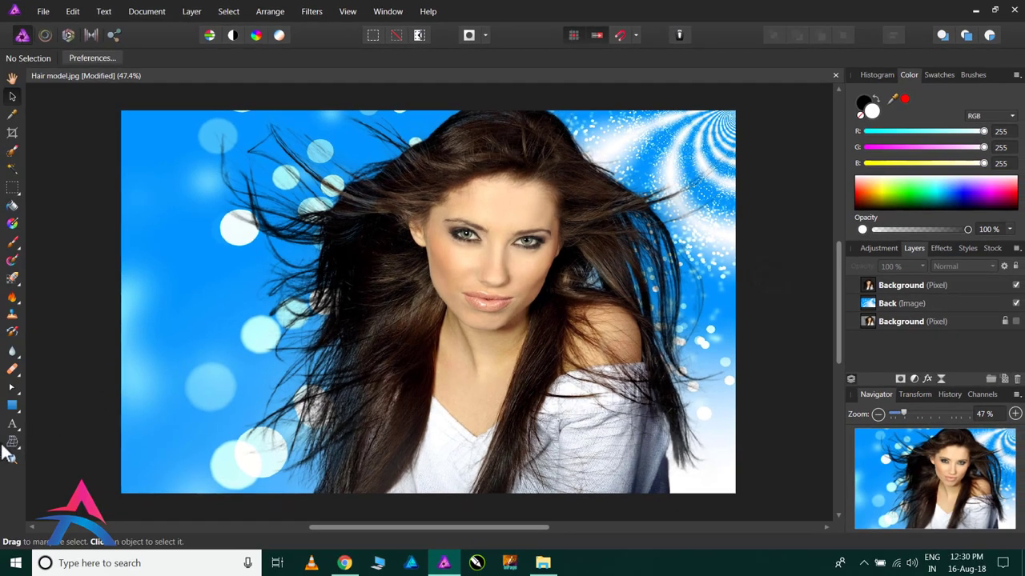
pyautogui.click(12, 458)
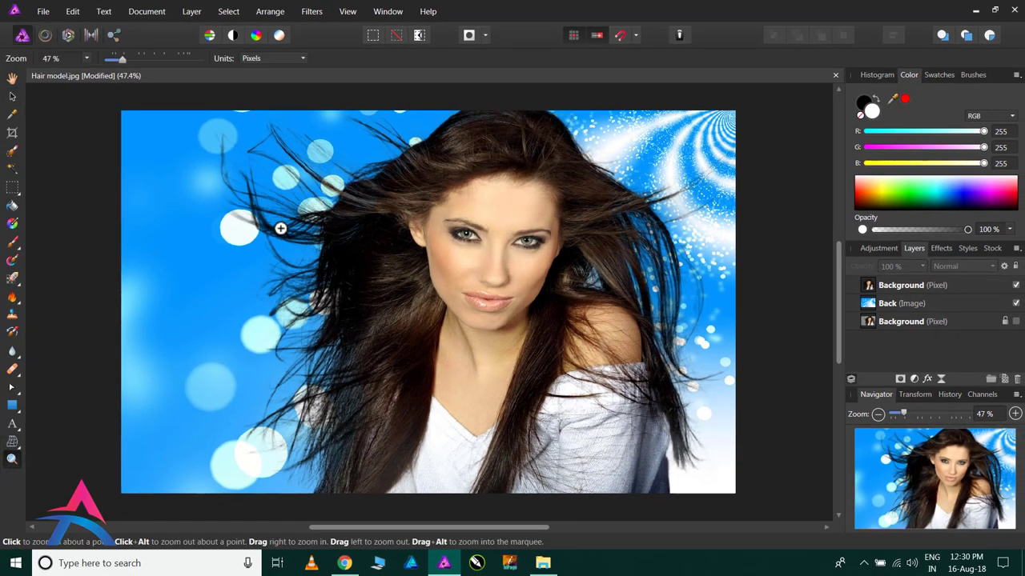
pyautogui.moveTo(281, 229)
pyautogui.mouseDown()
pyautogui.moveTo(632, 365)
pyautogui.moveTo(291, 244)
pyautogui.mouseUp()
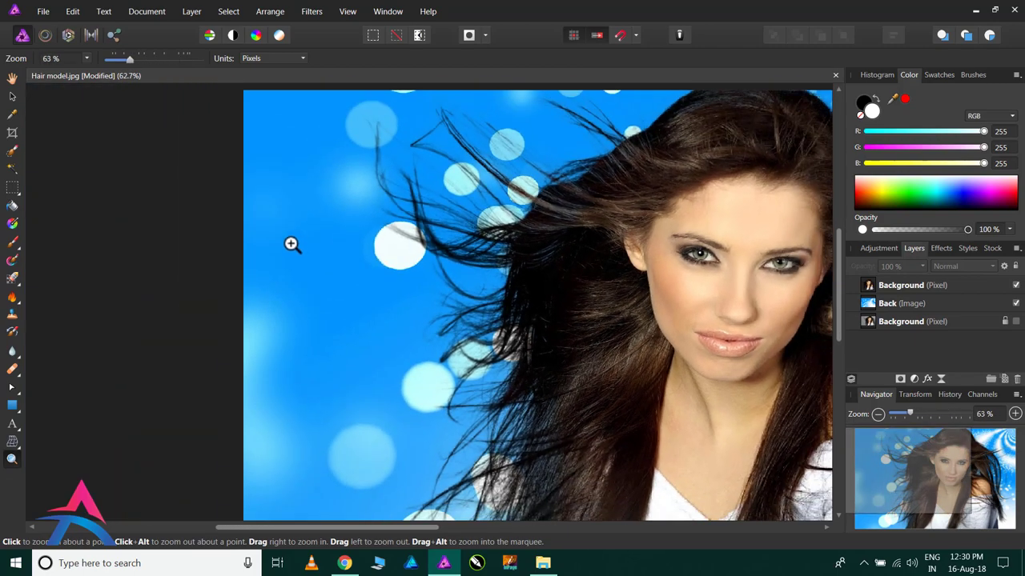
pyautogui.moveTo(371, 275); pyautogui.dragTo(167, 171)
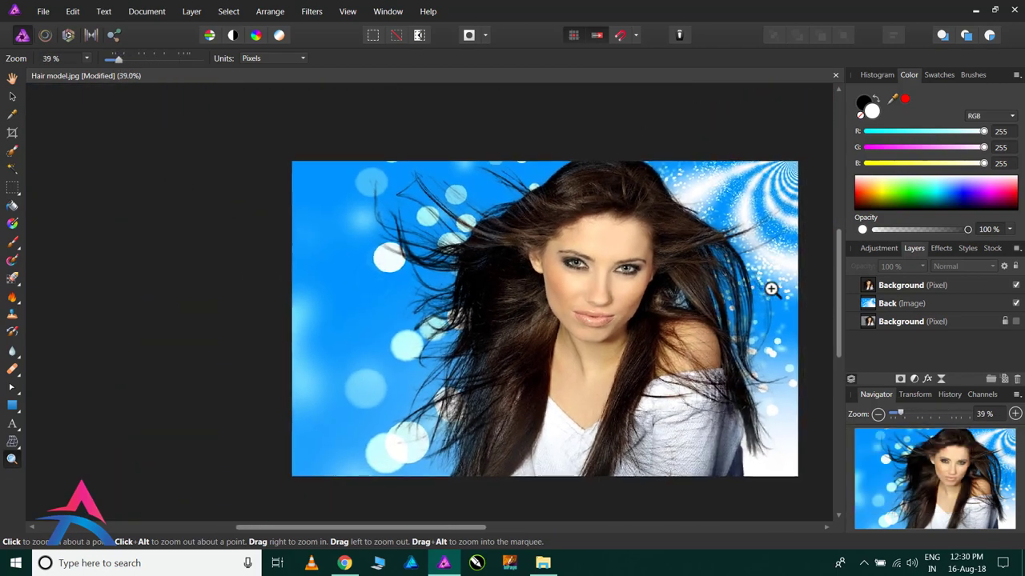
pyautogui.moveTo(743, 304); pyautogui.dragTo(780, 176)
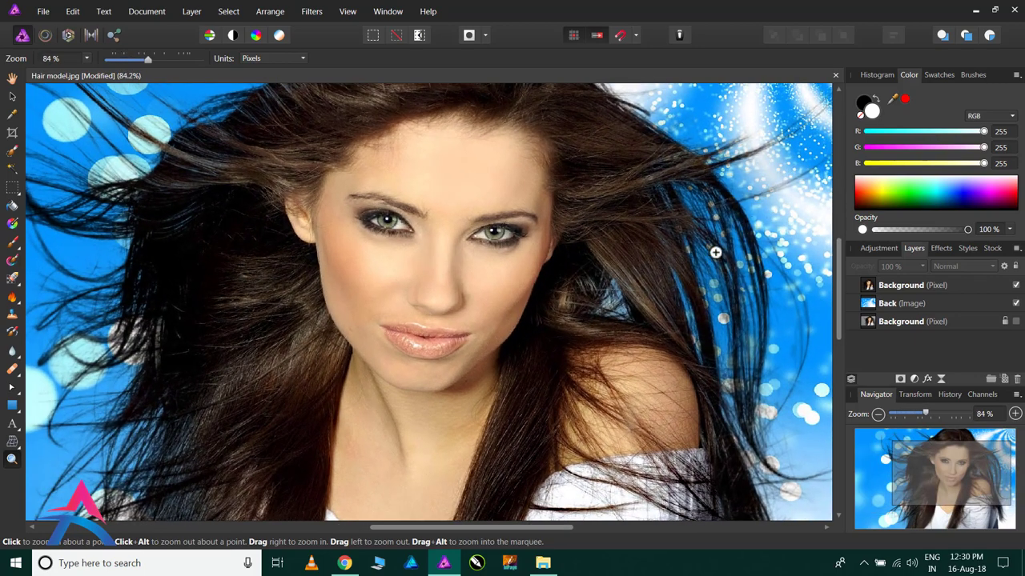
pyautogui.moveTo(713, 253); pyautogui.dragTo(783, 169)
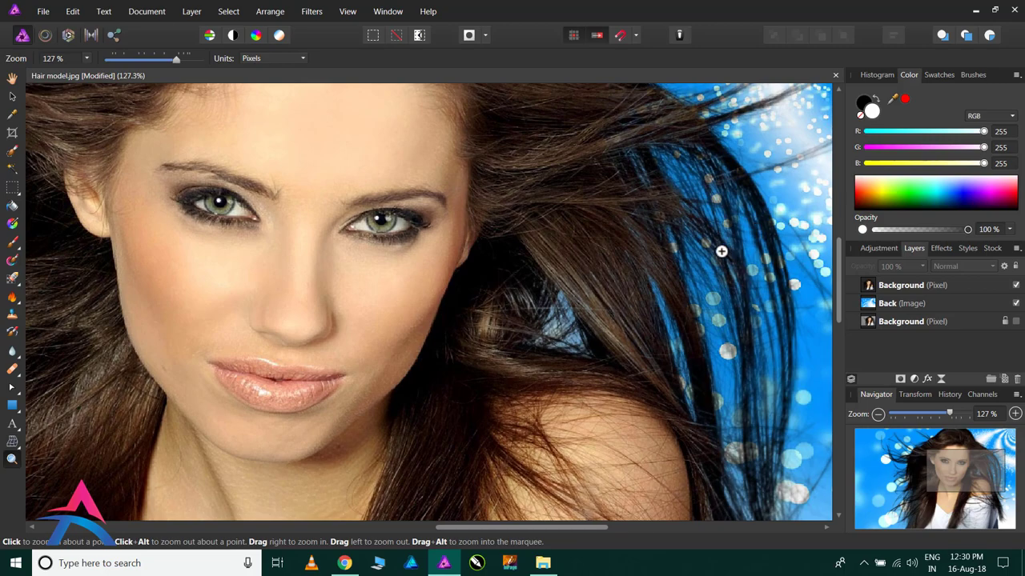
pyautogui.moveTo(722, 252); pyautogui.dragTo(419, 425)
pyautogui.moveTo(650, 318); pyautogui.dragTo(477, 321)
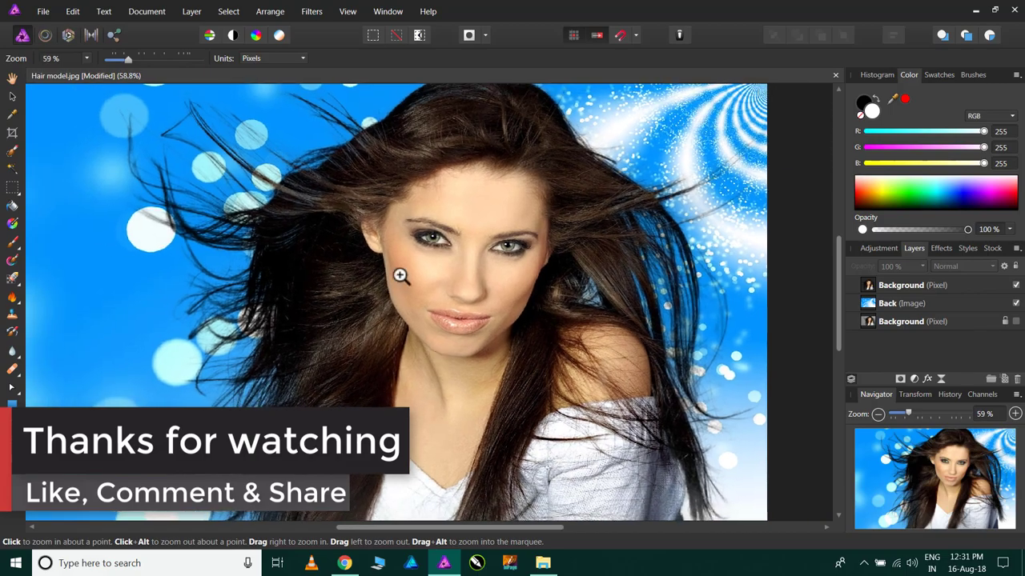
pyautogui.moveTo(401, 277)
pyautogui.mouseDown()
pyautogui.moveTo(549, 357)
pyautogui.moveTo(636, 378)
pyautogui.moveTo(504, 323)
pyautogui.mouseUp()
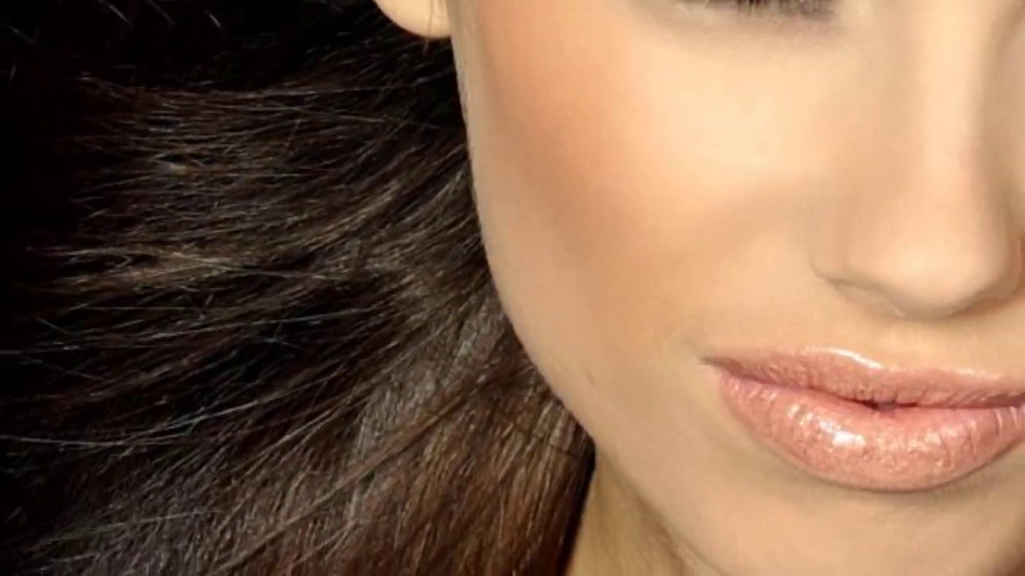